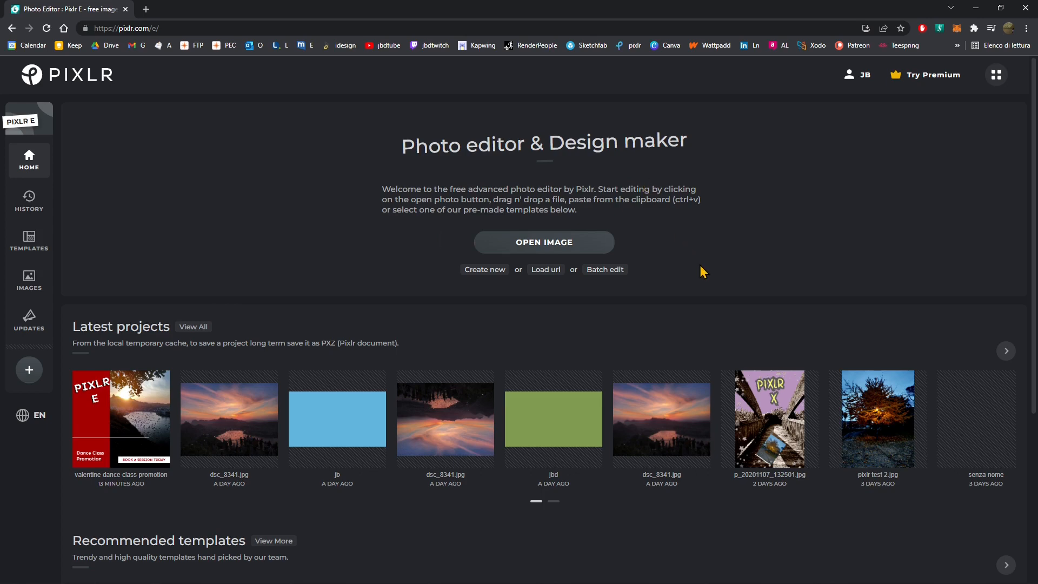
- Browse the Templates section and the home page's latest projects and recommended templates
mouse_move(370, 410)
left_click(30, 240)
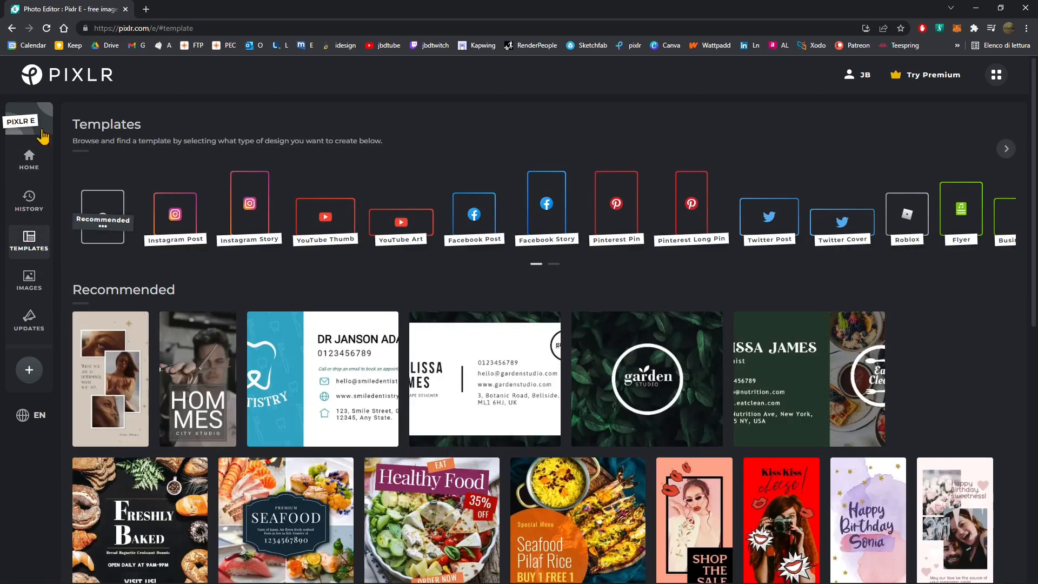
left_click(32, 165)
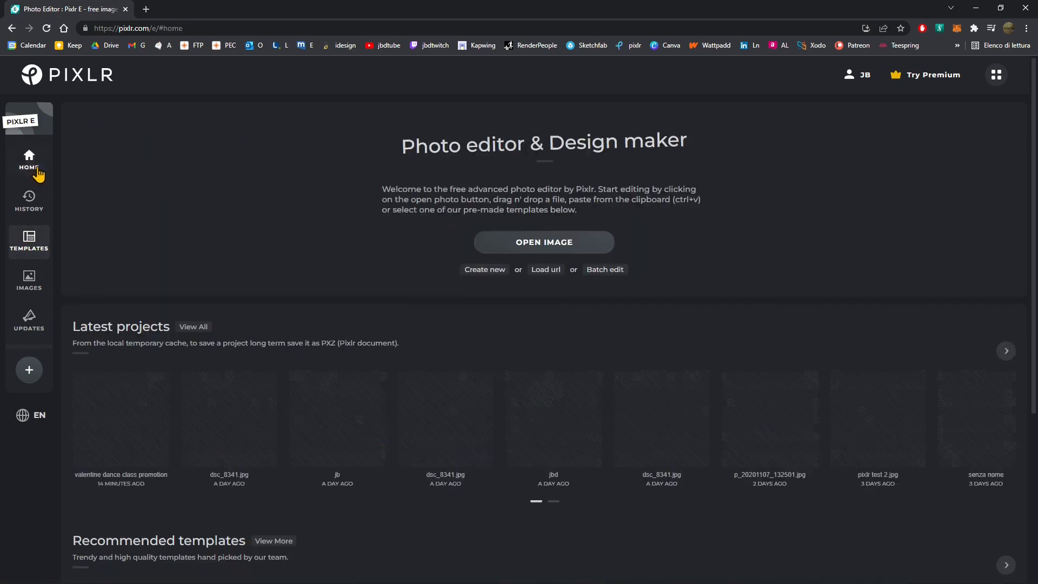
scroll(283, 352, "down", 5)
scroll(313, 233, "up", 3)
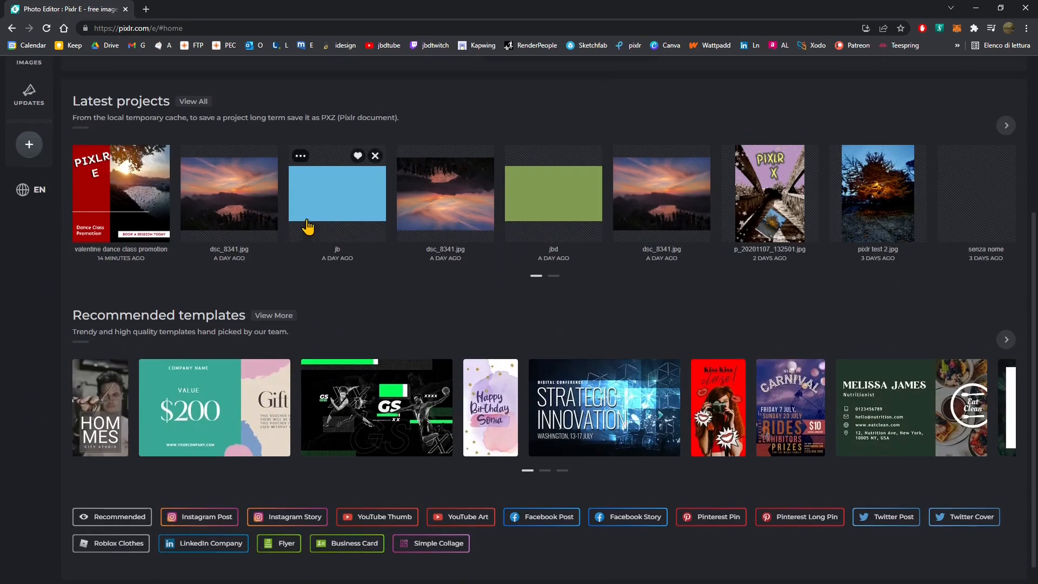
scroll(406, 348, "down", 3)
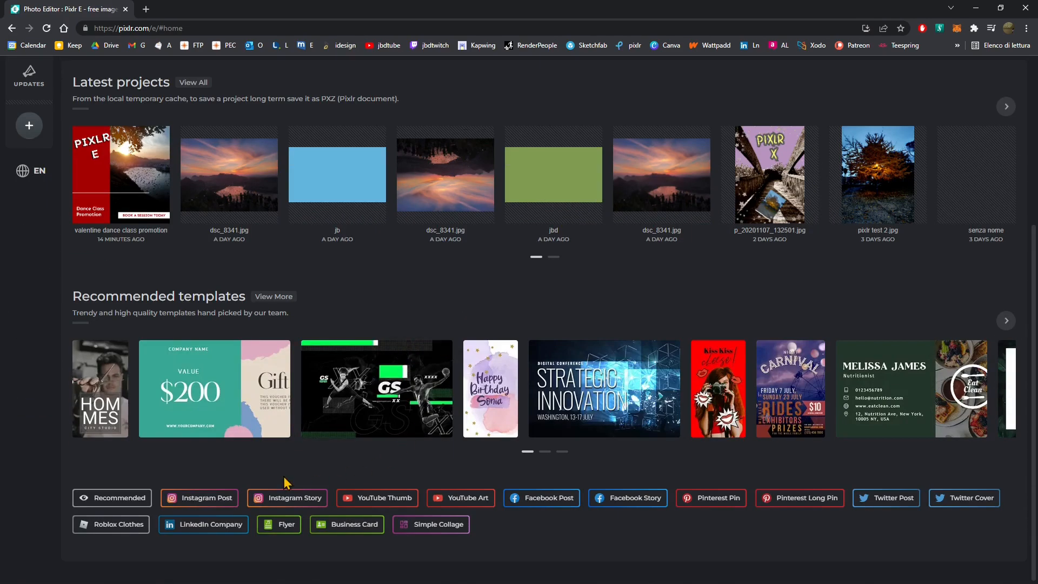
- Browse the full list of Recommended templates
left_click(118, 496)
scroll(375, 450, "down", 5)
scroll(374, 450, "down", 5)
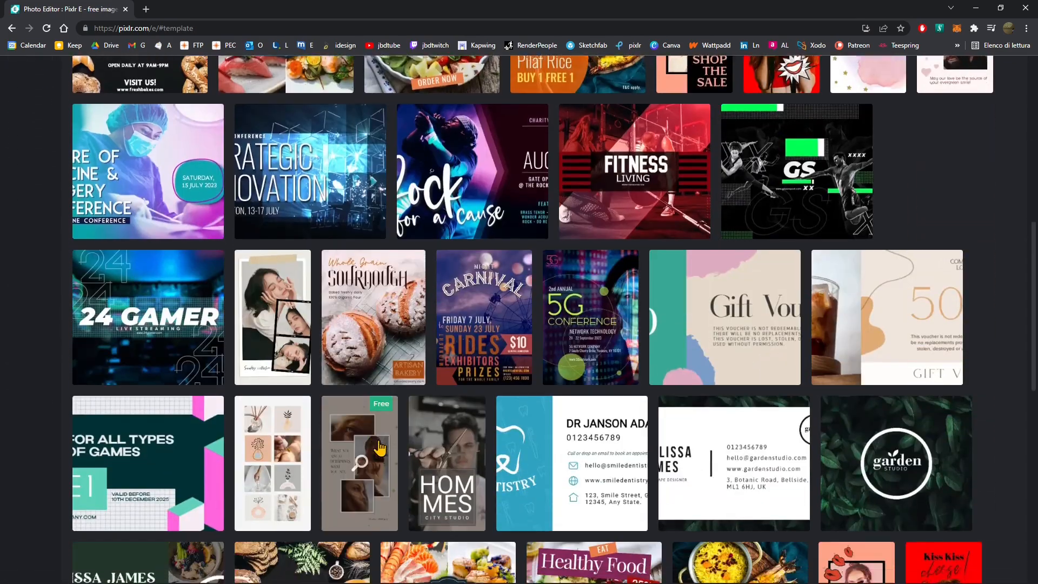
scroll(468, 353, "down", 4)
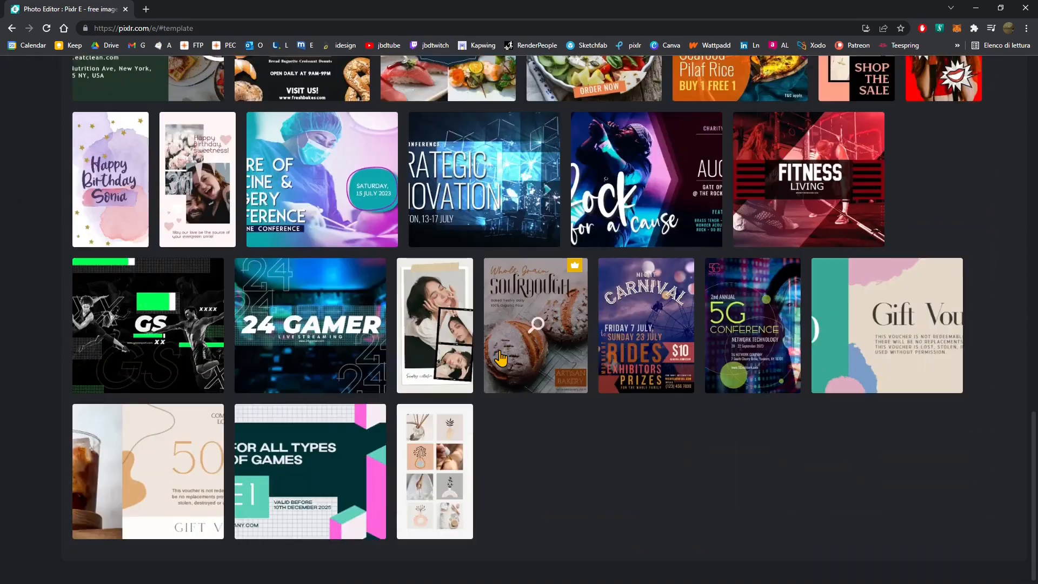
scroll(445, 431, "up", 15)
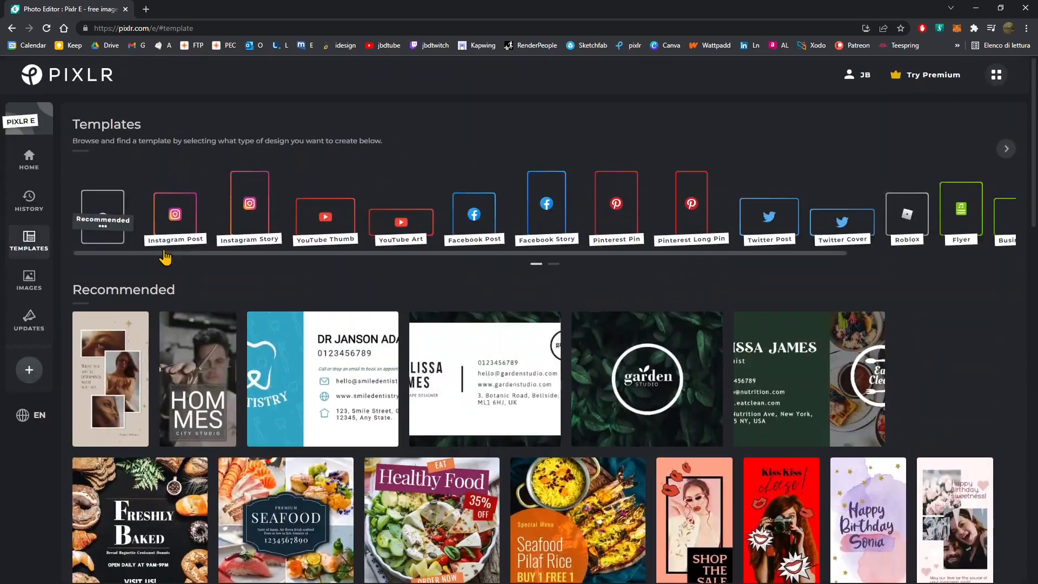
- Browse the template categories from Instagram Post through Business Card
left_click(176, 231)
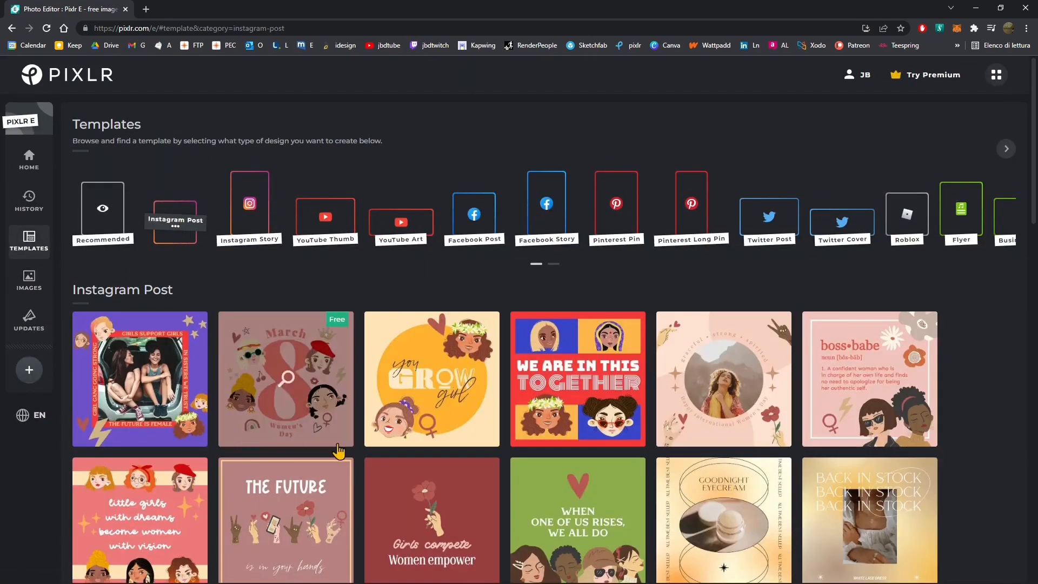
left_click(254, 213)
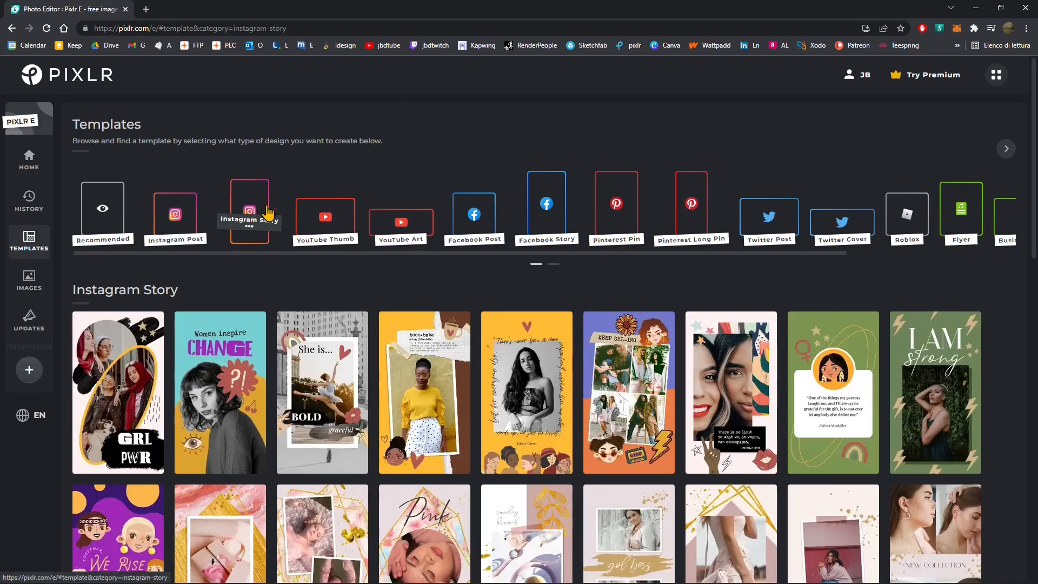
left_click(329, 223)
left_click(401, 225)
left_click(474, 230)
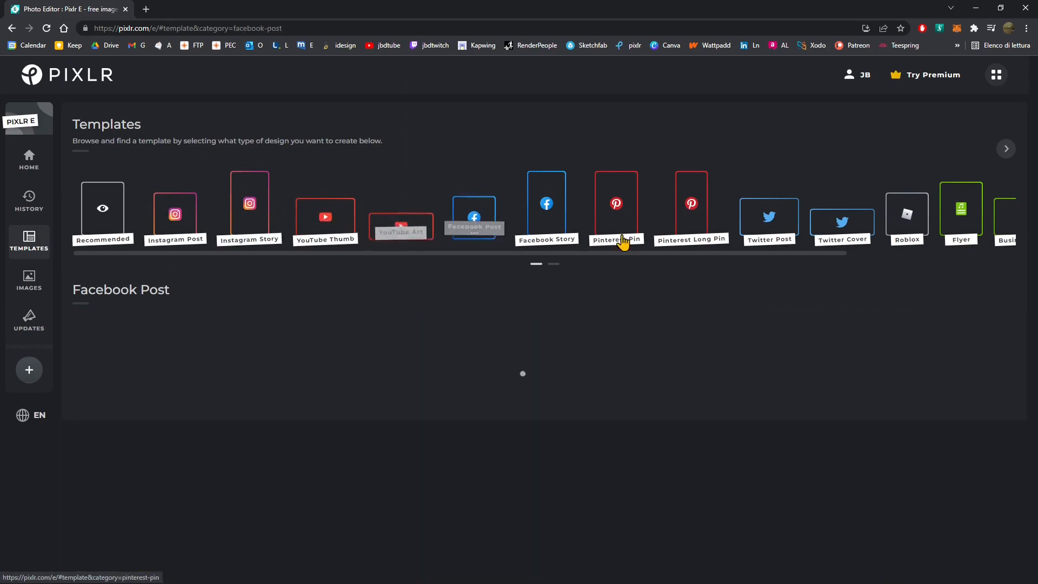
left_click(767, 220)
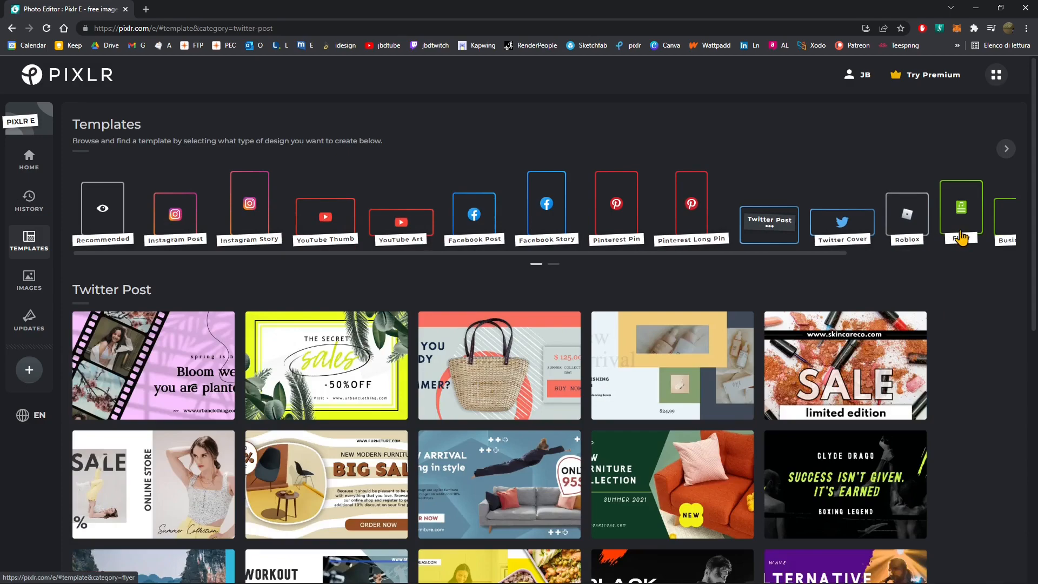
left_click(952, 231)
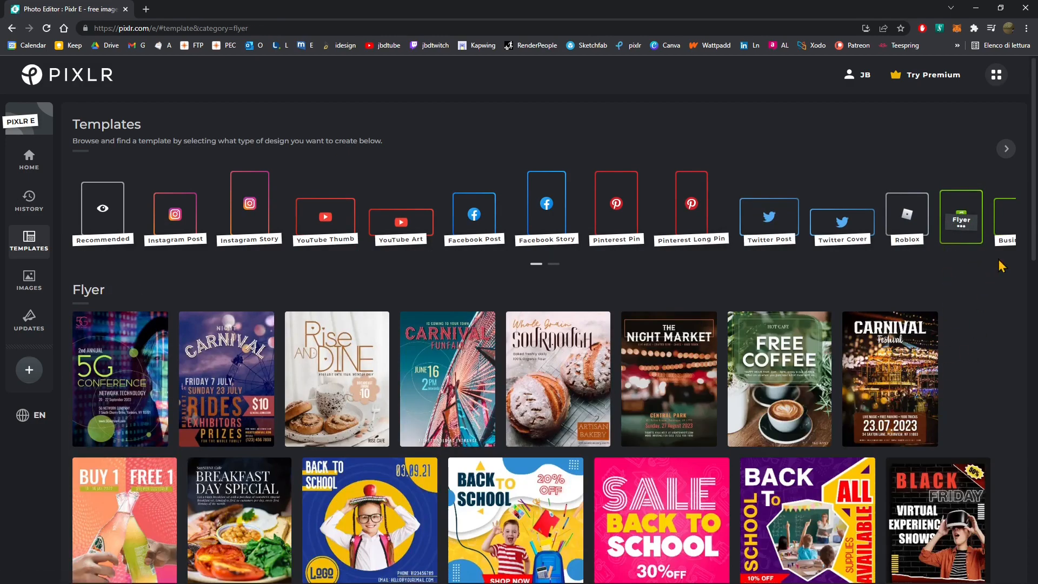
left_click(1007, 240)
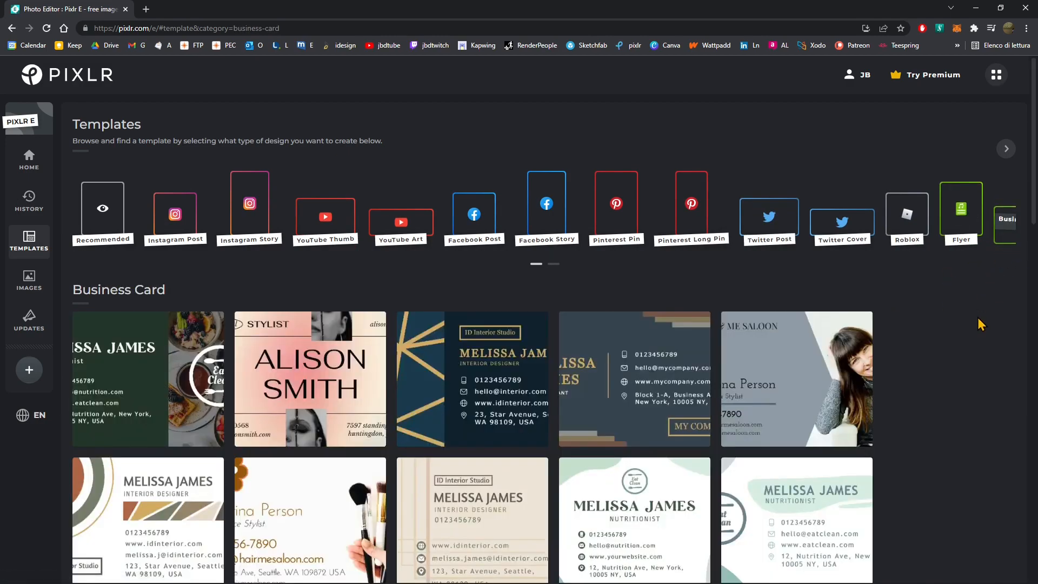
- Browse the Simple Collage templates
scroll(582, 384, "down", 2)
scroll(582, 385, "up", 3)
left_click(553, 266)
left_click(970, 229)
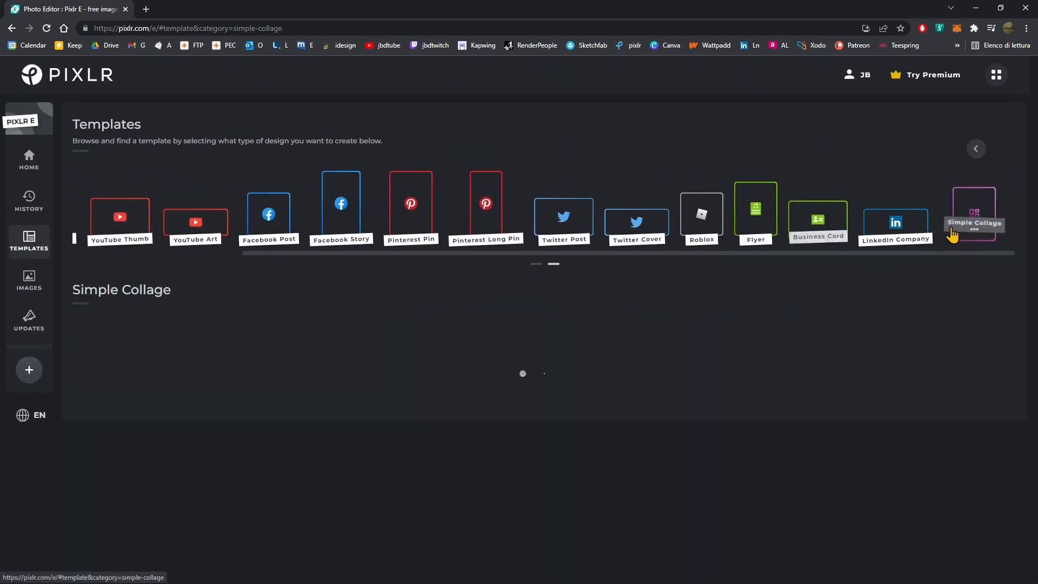
scroll(197, 288, "down", 4)
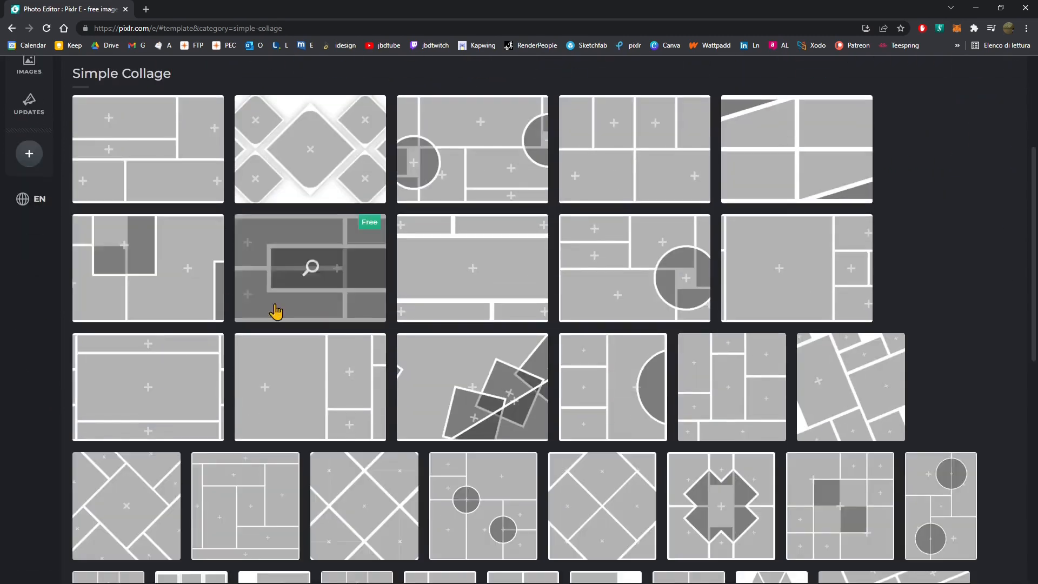
scroll(278, 313, "up", 4)
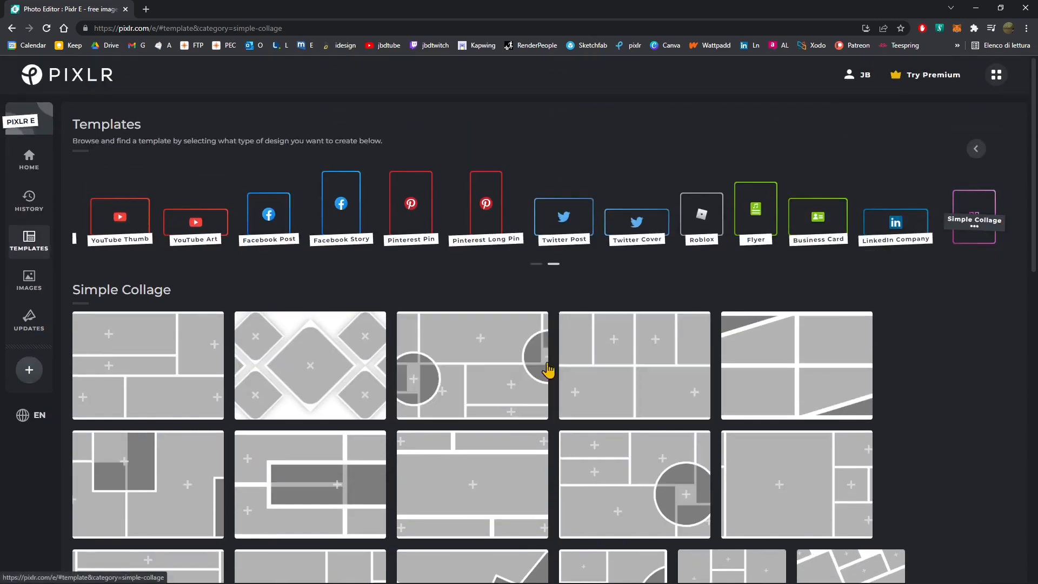
scroll(494, 373, "down", 4)
scroll(503, 373, "down", 4)
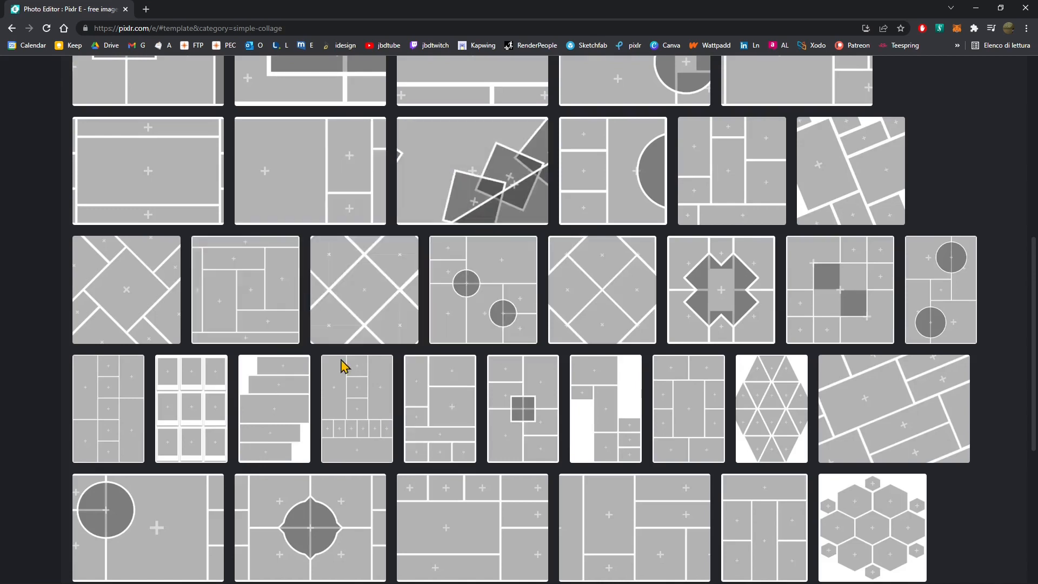
scroll(83, 348, "up", 8)
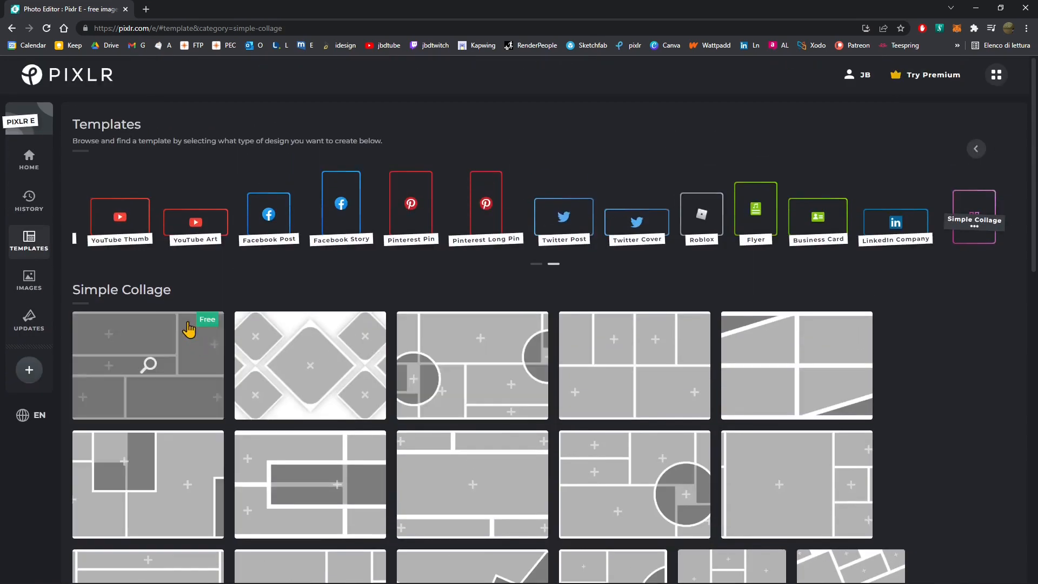
left_click(537, 265)
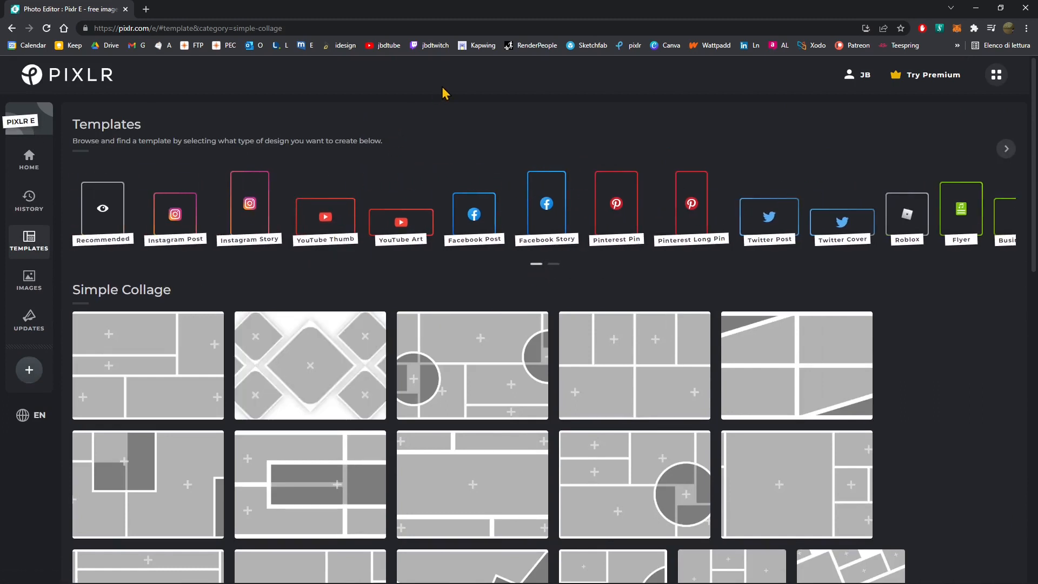
- Browse the Instagram Post templates and open the Yuyu Studio New Look template in the editor
left_click(175, 215)
scroll(391, 299, "down", 1)
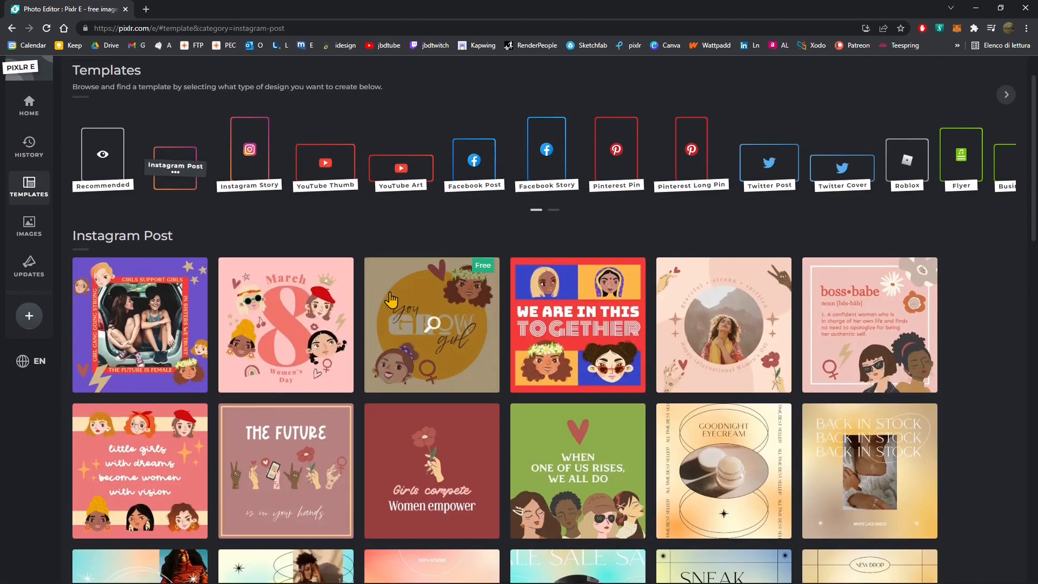
scroll(502, 310, "down", 2)
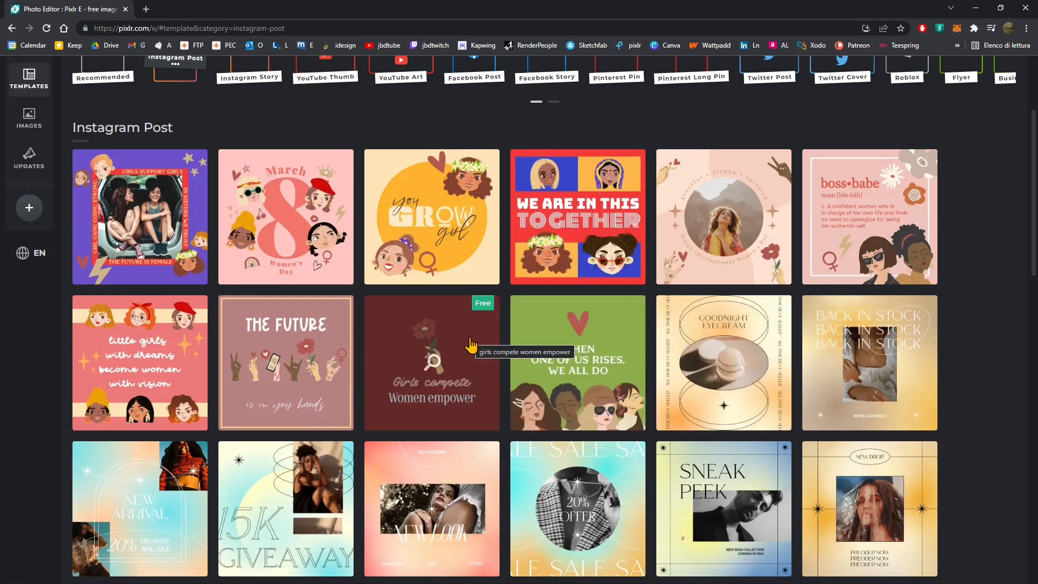
scroll(447, 363, "down", 2)
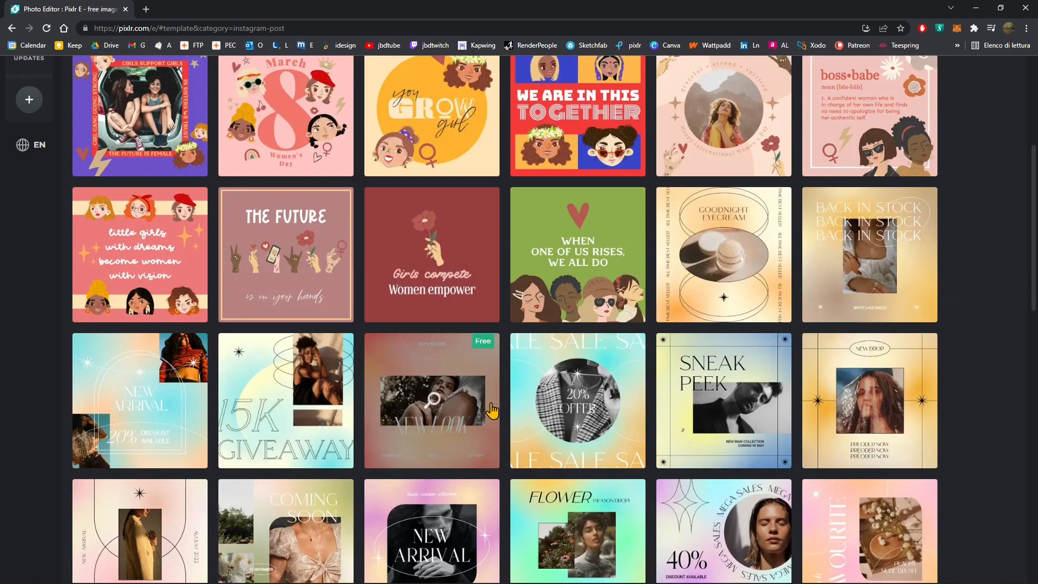
scroll(492, 411, "down", 7)
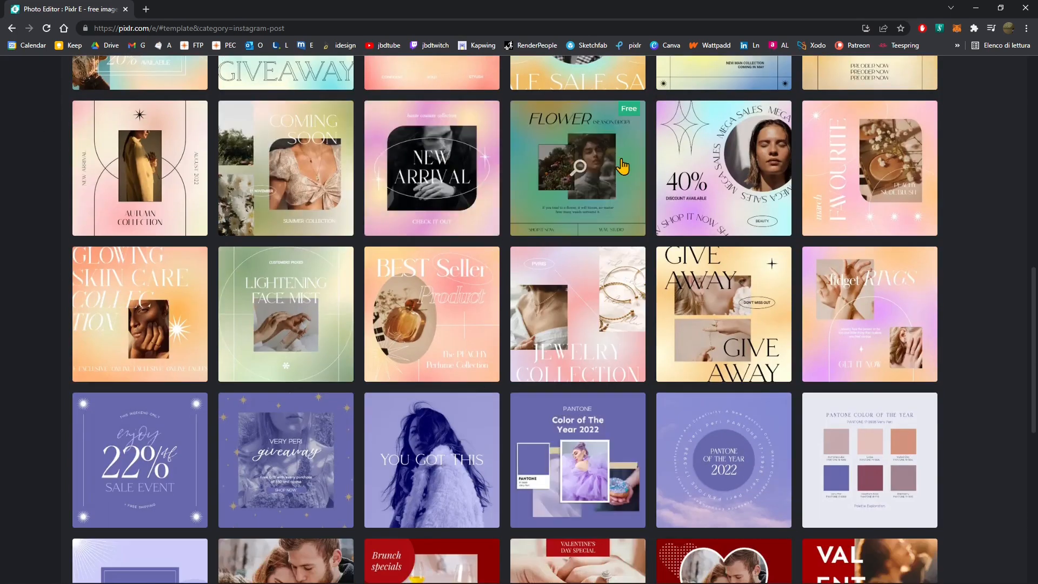
scroll(696, 435, "down", 5)
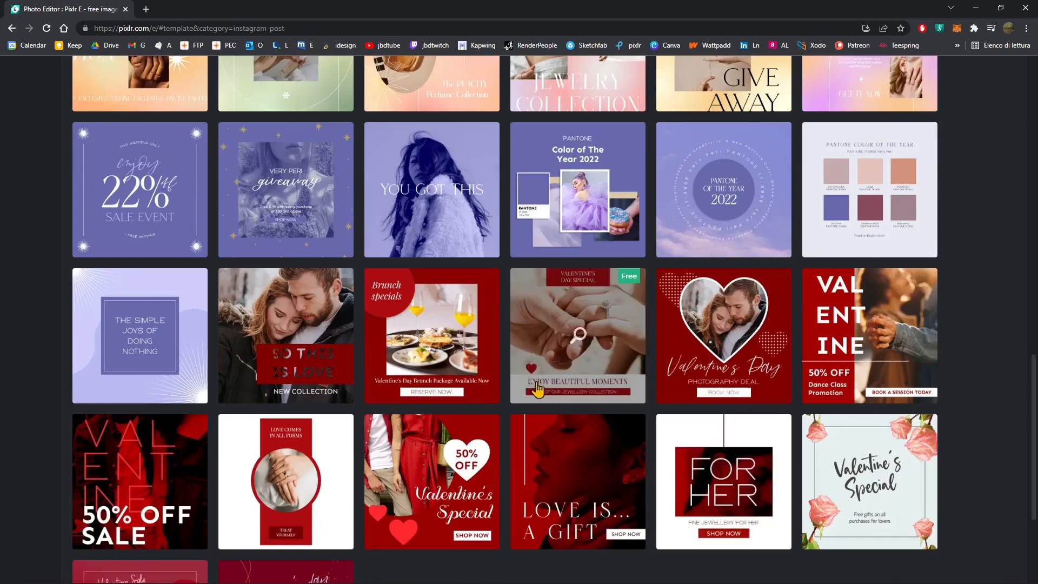
scroll(557, 383, "down", 3)
scroll(388, 432, "up", 4)
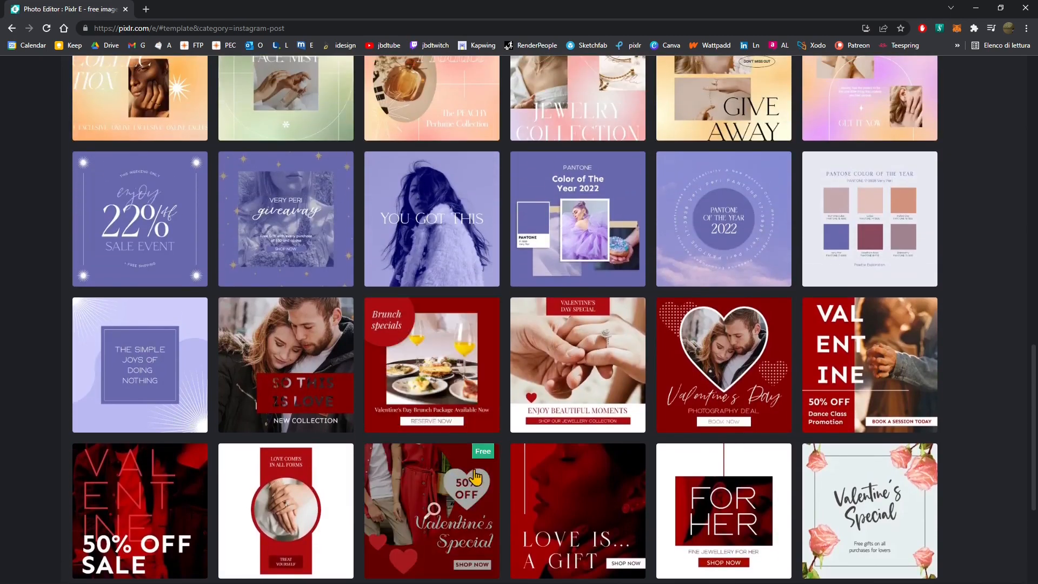
scroll(393, 434, "up", 9)
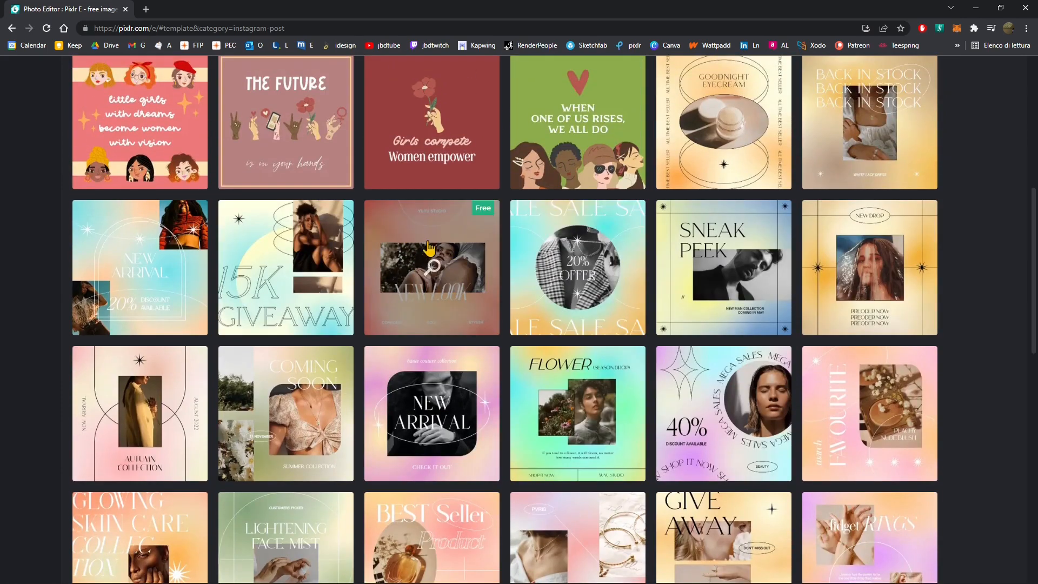
left_click(462, 244)
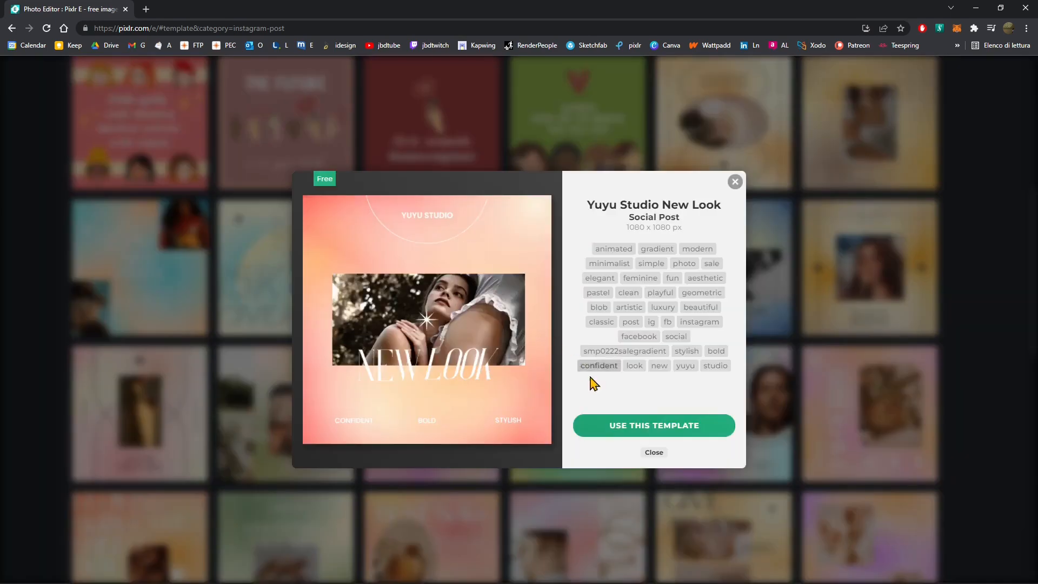
left_click(629, 429)
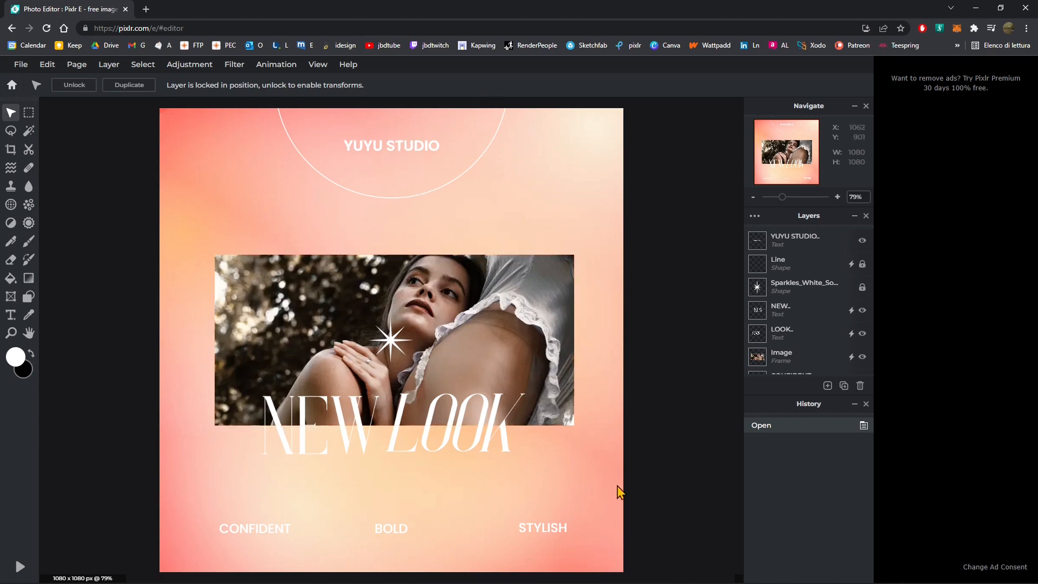
- Examine the template's photo frame layer on the canvas
left_click(489, 307)
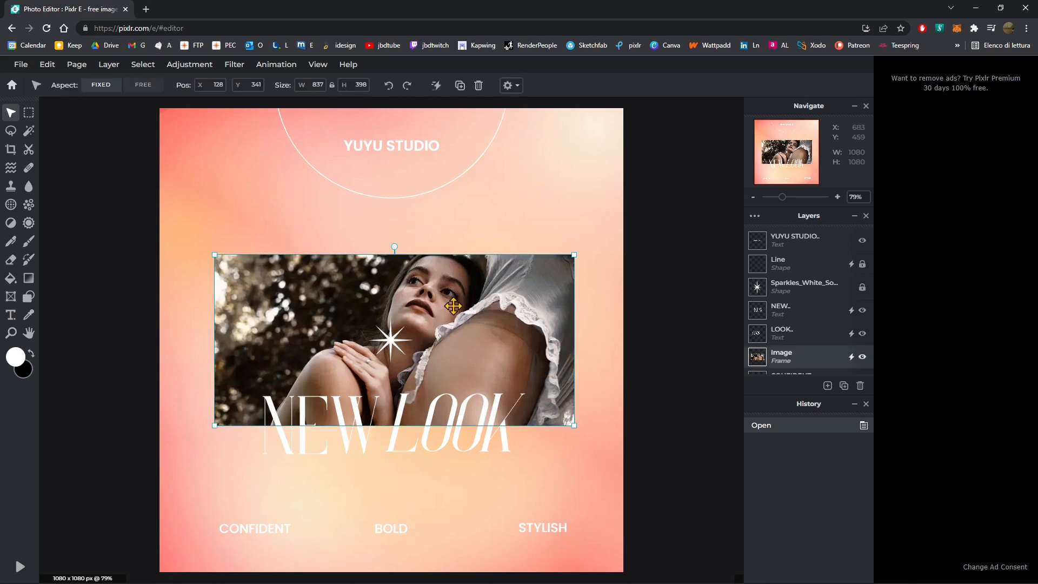
left_click(698, 331)
scroll(695, 335, "down", 1)
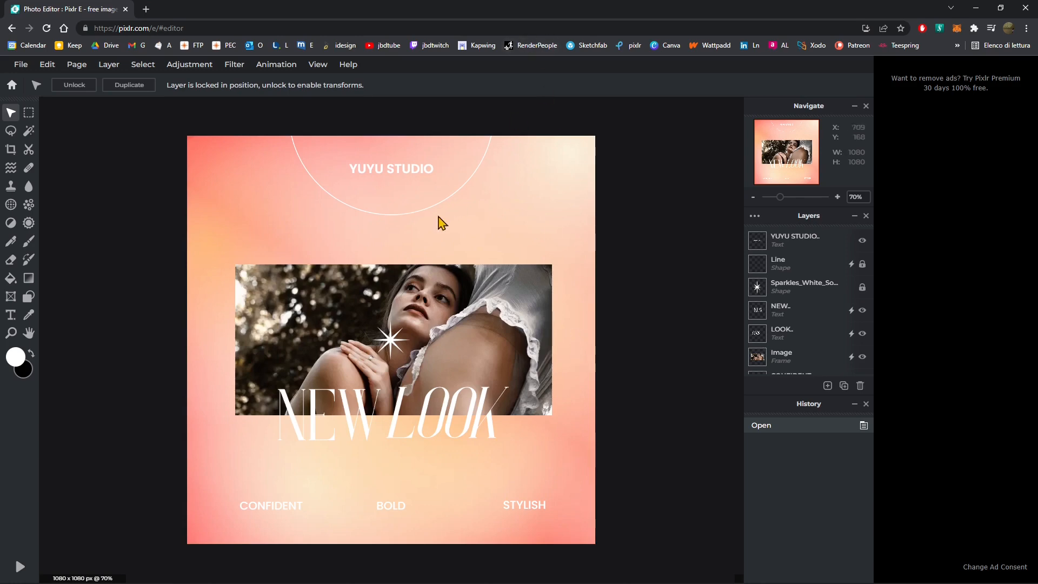
scroll(237, 347, "up", 1)
scroll(488, 296, "down", 1)
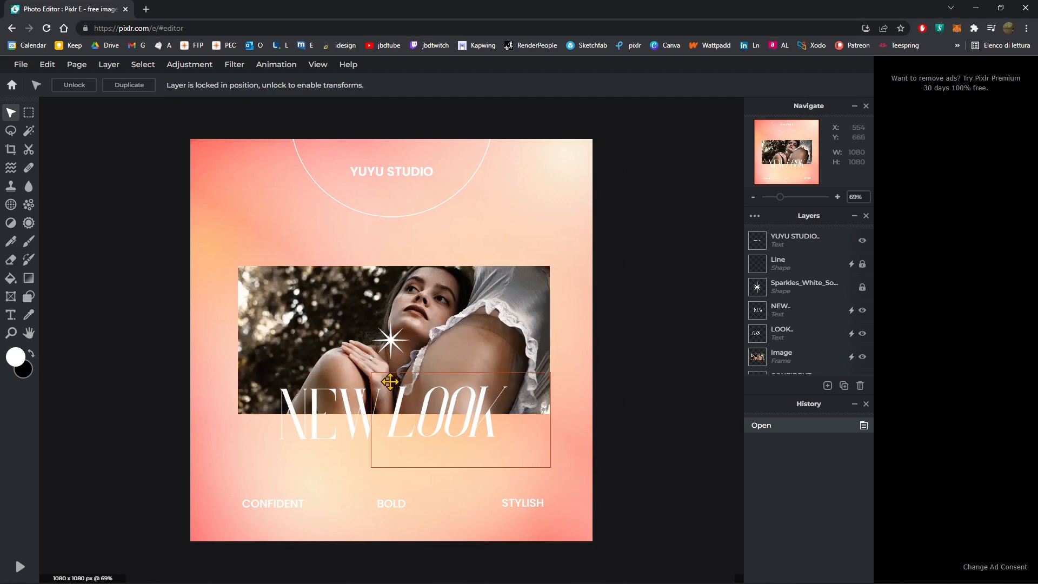
left_click(393, 335)
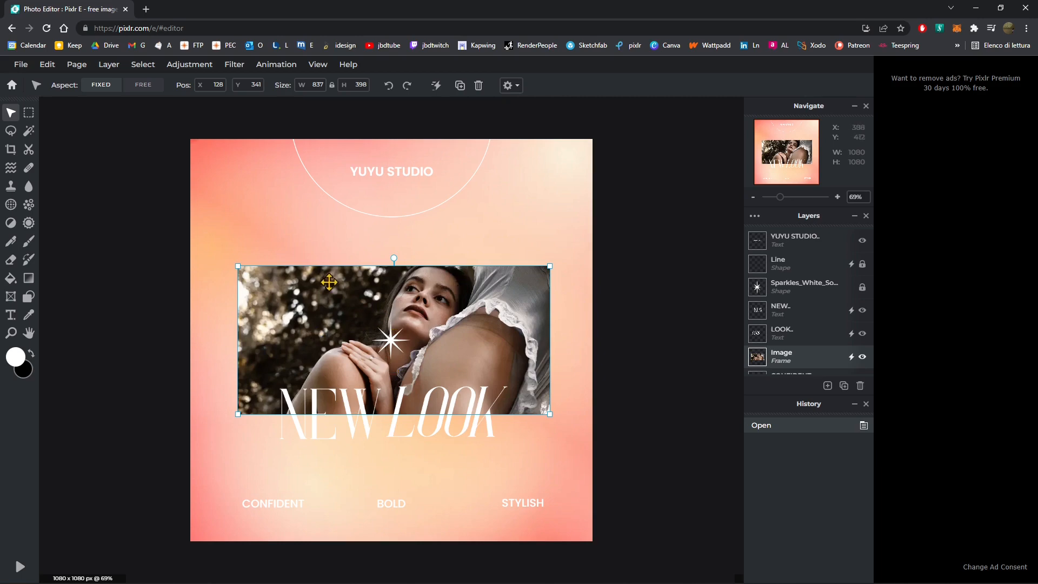
left_click(336, 231)
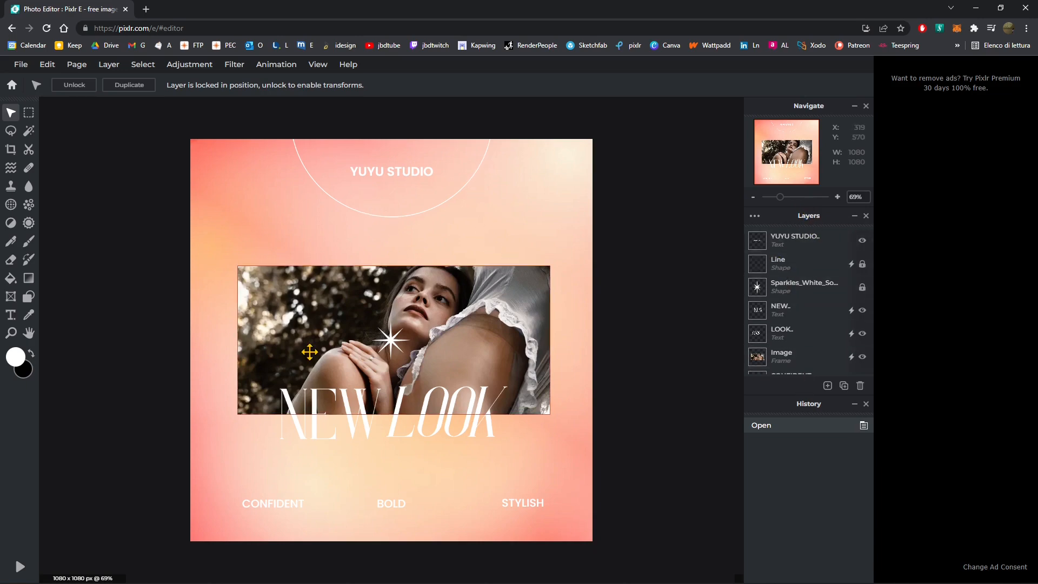
- Select the YUYU STUDIO text layer
left_click(795, 249)
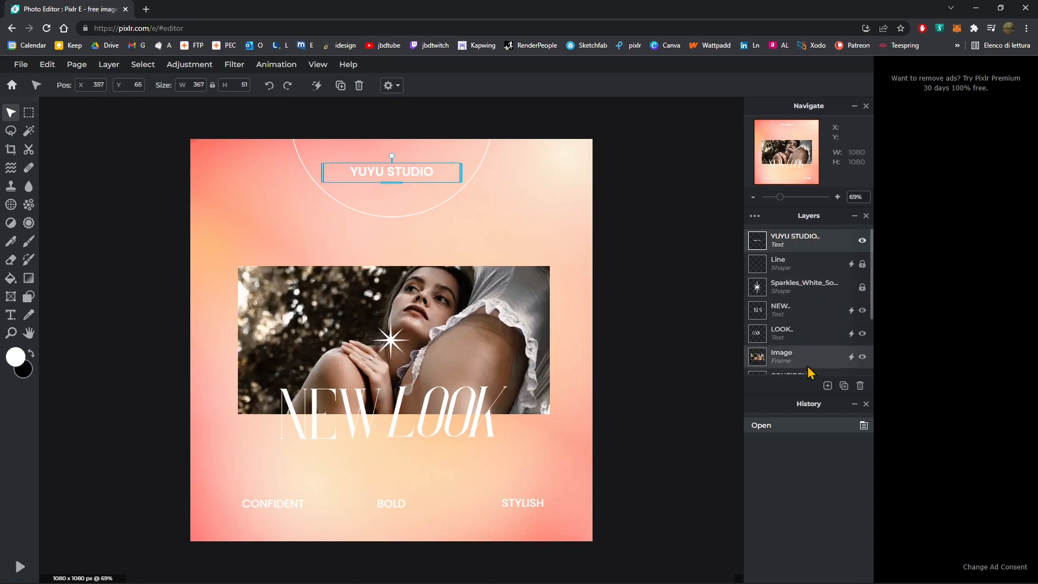
left_click(422, 133)
left_click(412, 167)
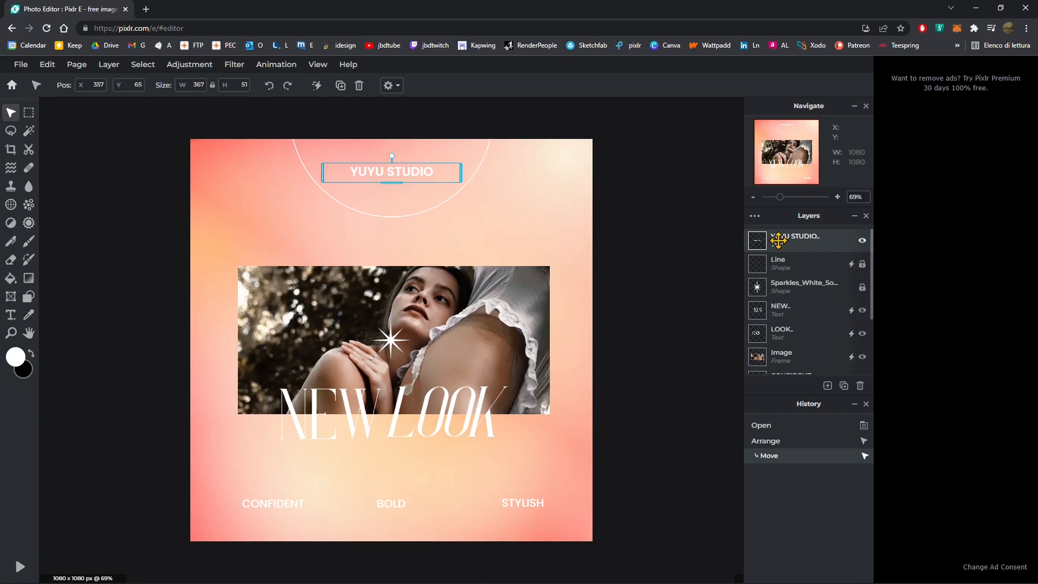
- Select the YUYU STUDIO text layer and toggle its visibility off and on several times
left_click(793, 314)
left_click(792, 333)
left_click(809, 238)
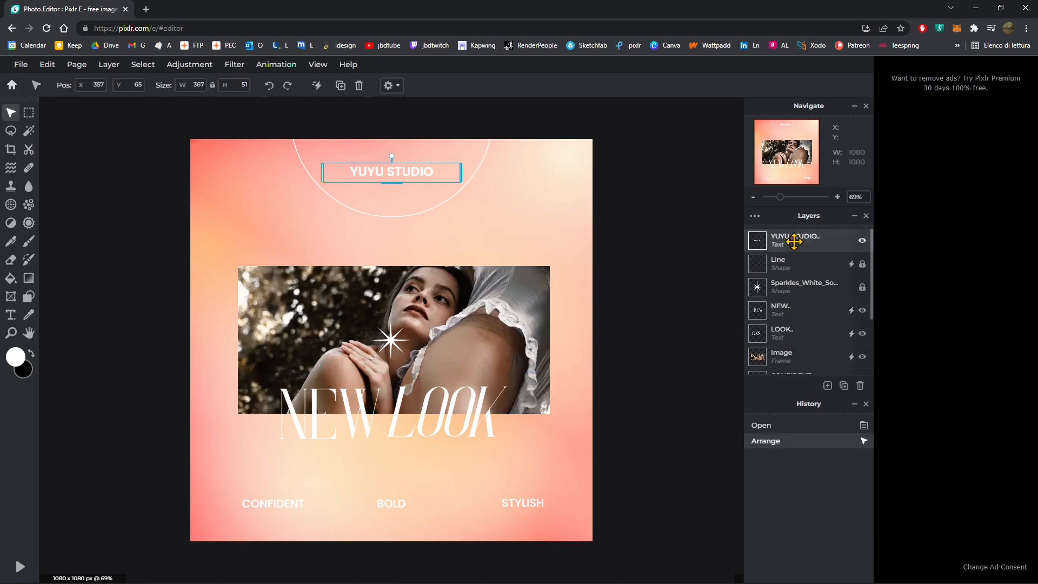
left_click(861, 241)
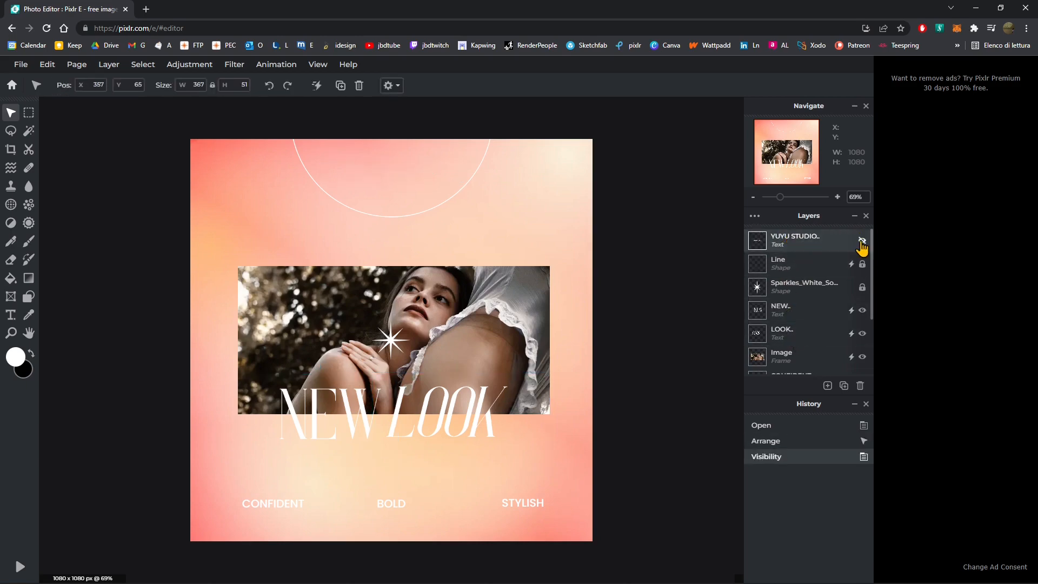
left_click(862, 241)
left_click(862, 241)
left_click(862, 241)
left_click(861, 242)
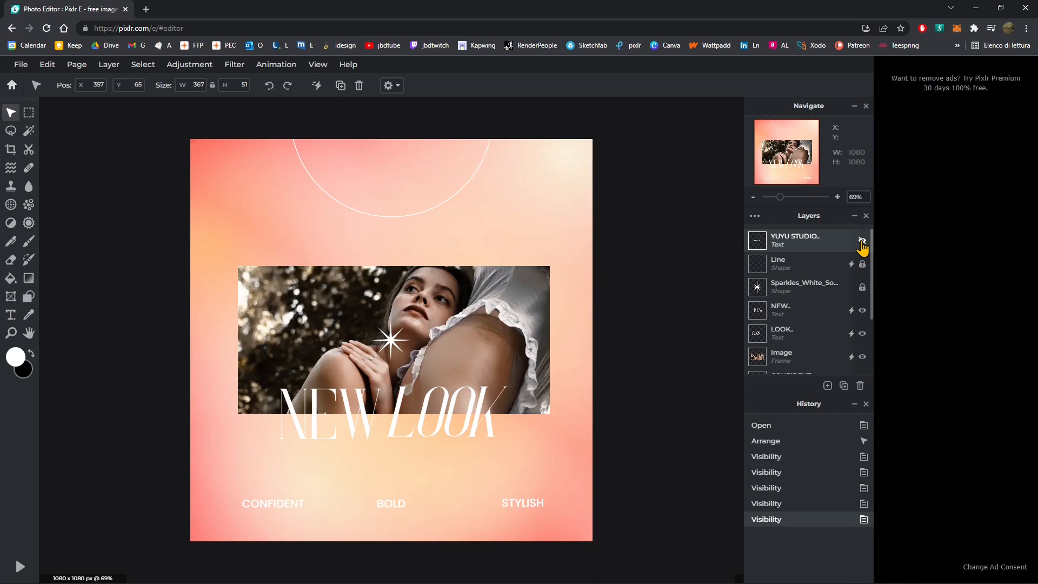
left_click(862, 241)
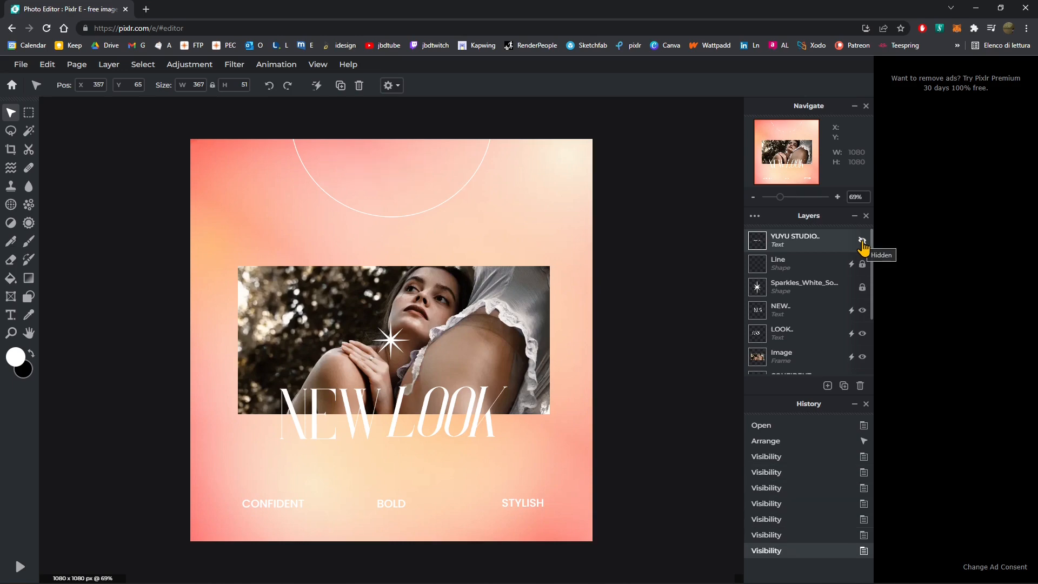
left_click(862, 241)
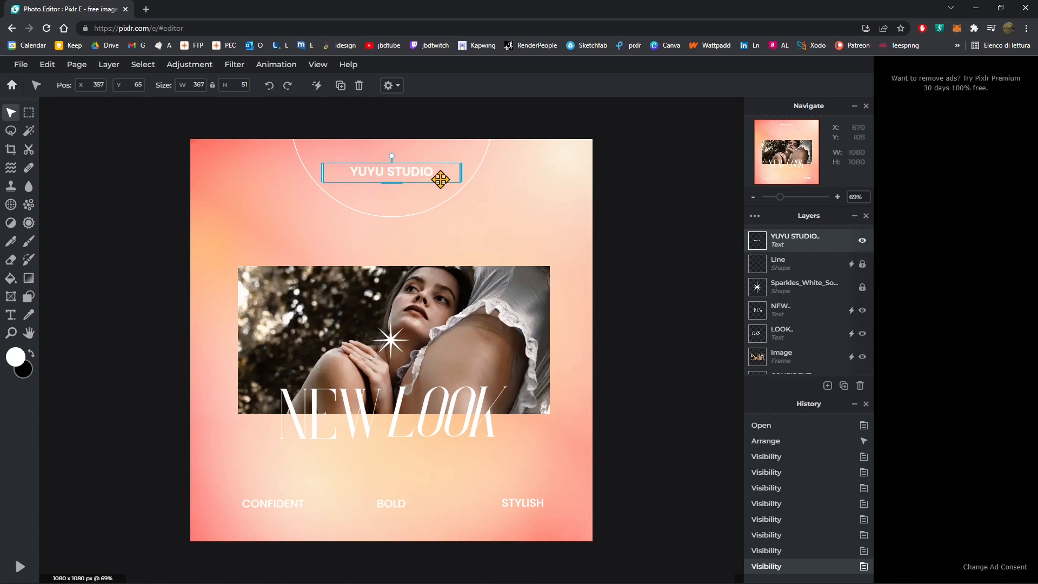
- Unlock the Line shape layer
left_click(862, 265)
left_click(862, 264)
left_click(862, 264)
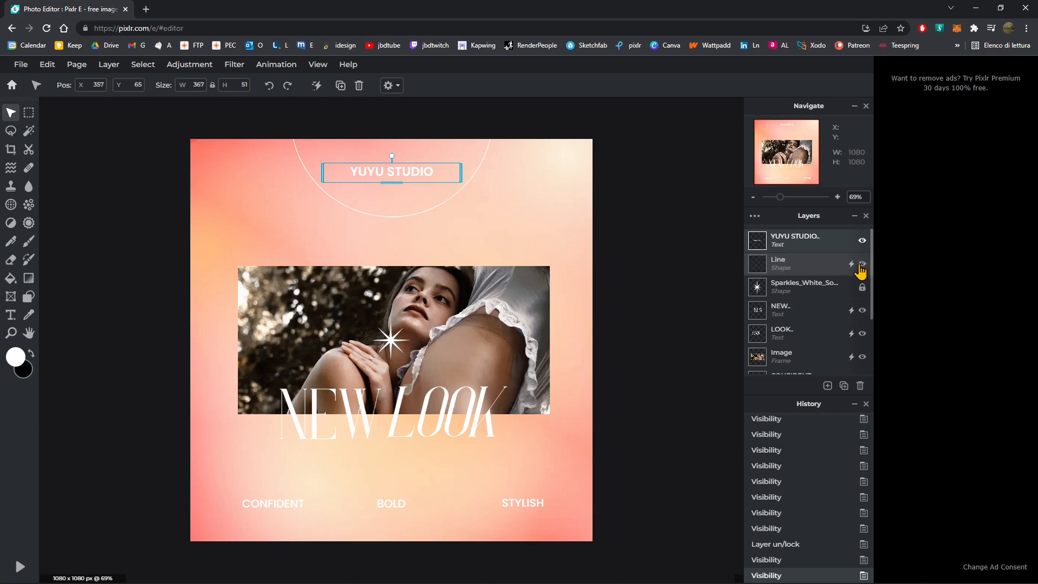
- Open the Line layer's animation settings, preview its Circular animation, and close the panel
left_click(851, 264)
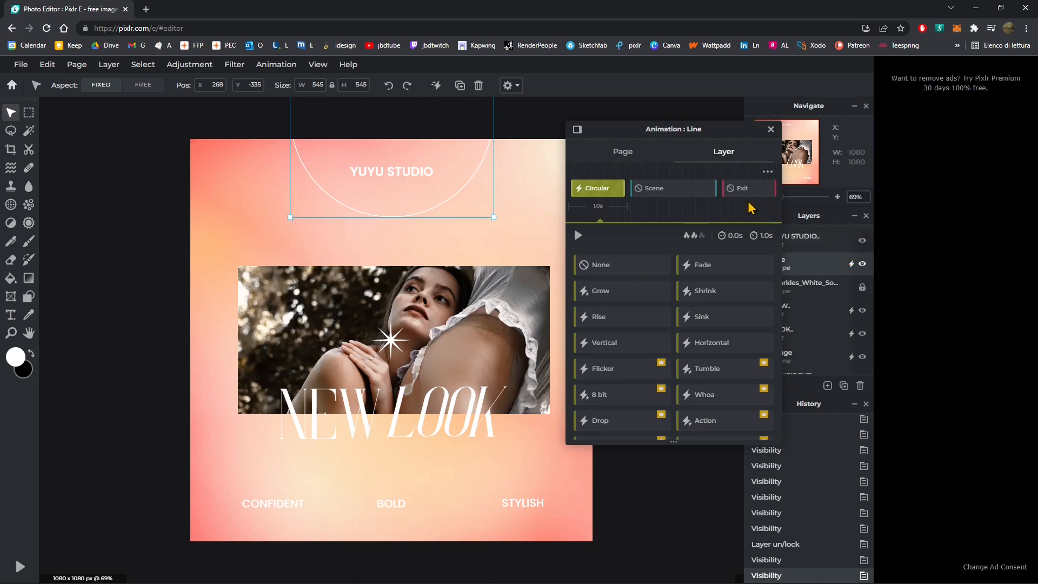
left_click(578, 235)
left_click(770, 129)
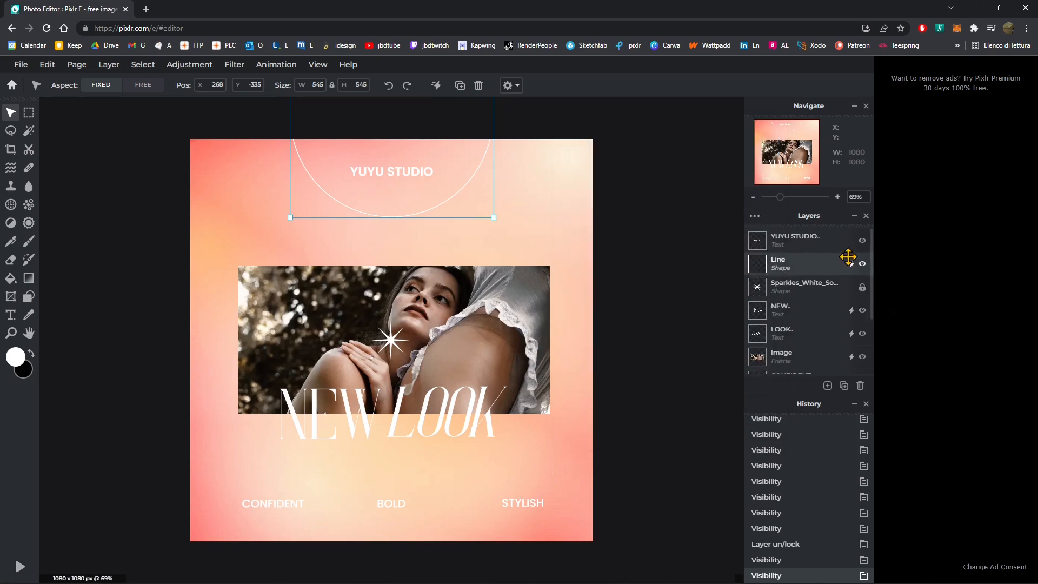
- Select the top layers in turn and unlock the Sparkles_White shape layer
scroll(799, 303, "down", 3)
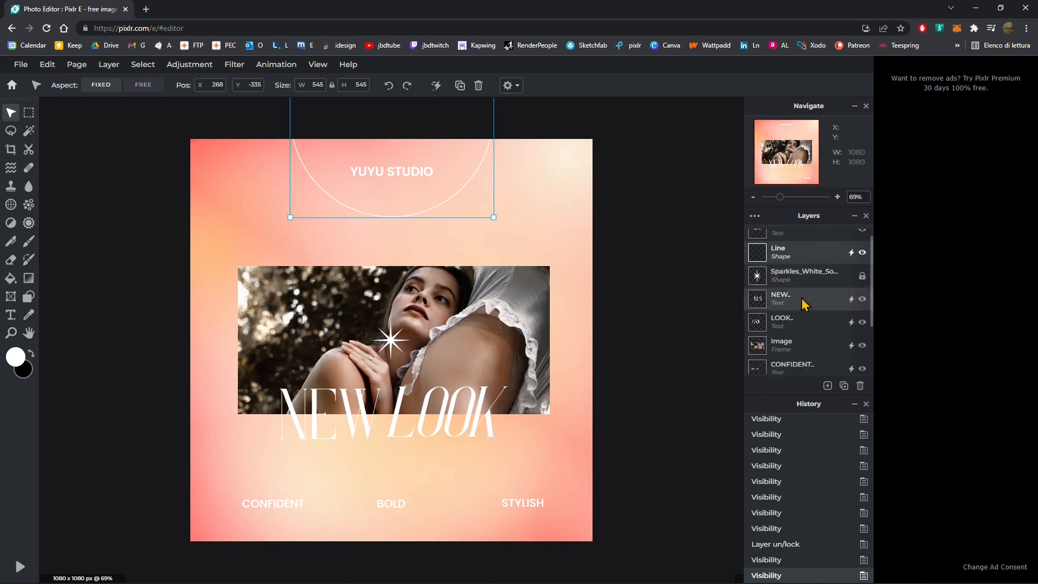
scroll(793, 319, "up", 4)
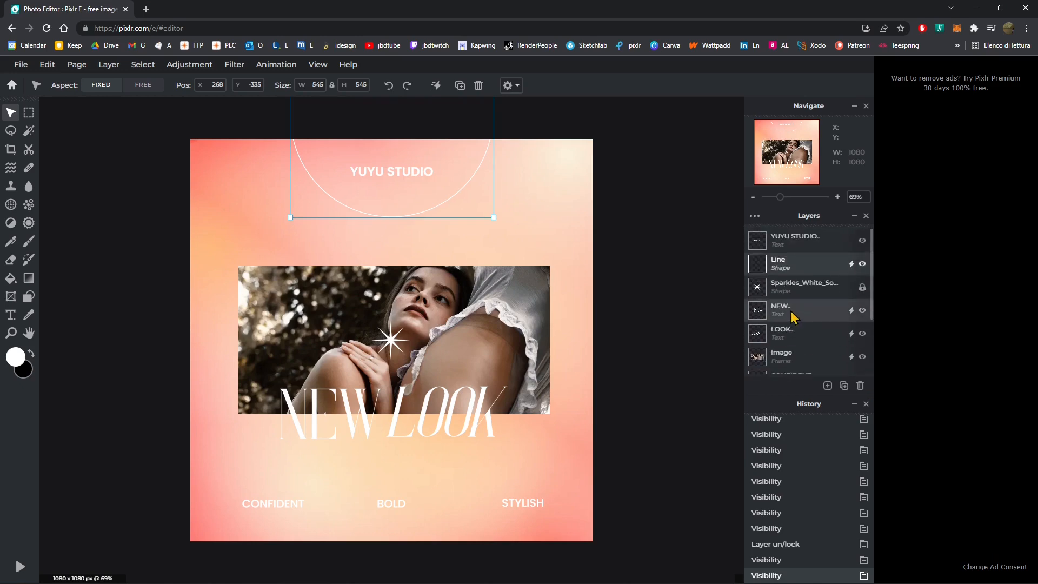
left_click(782, 248)
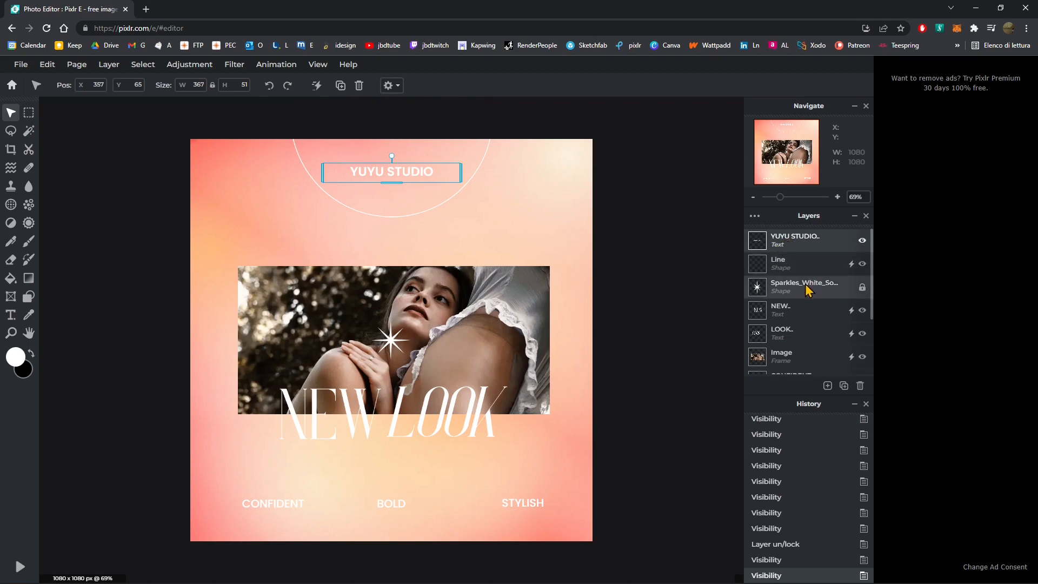
left_click(784, 269)
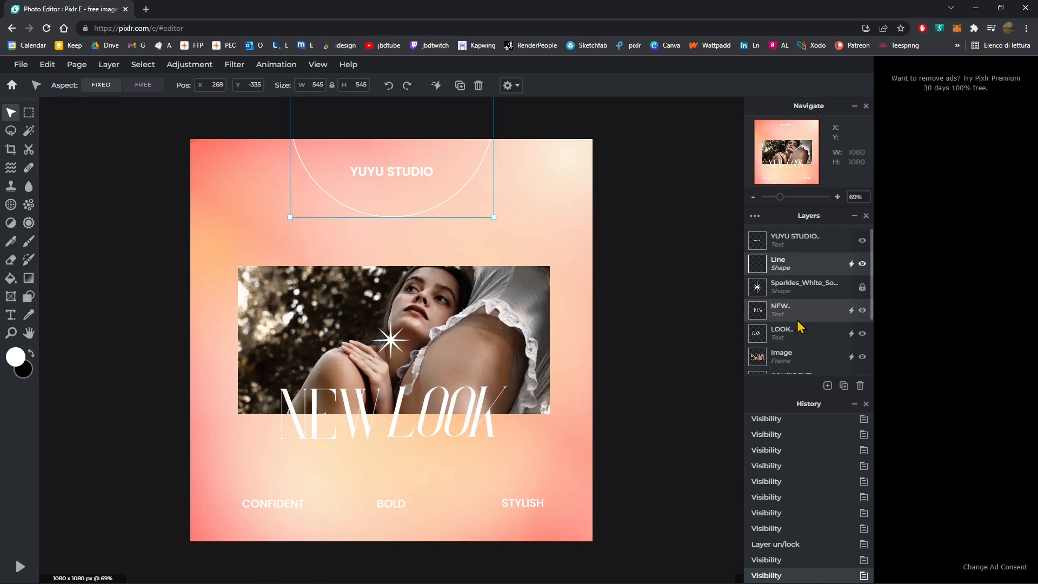
left_click(795, 287)
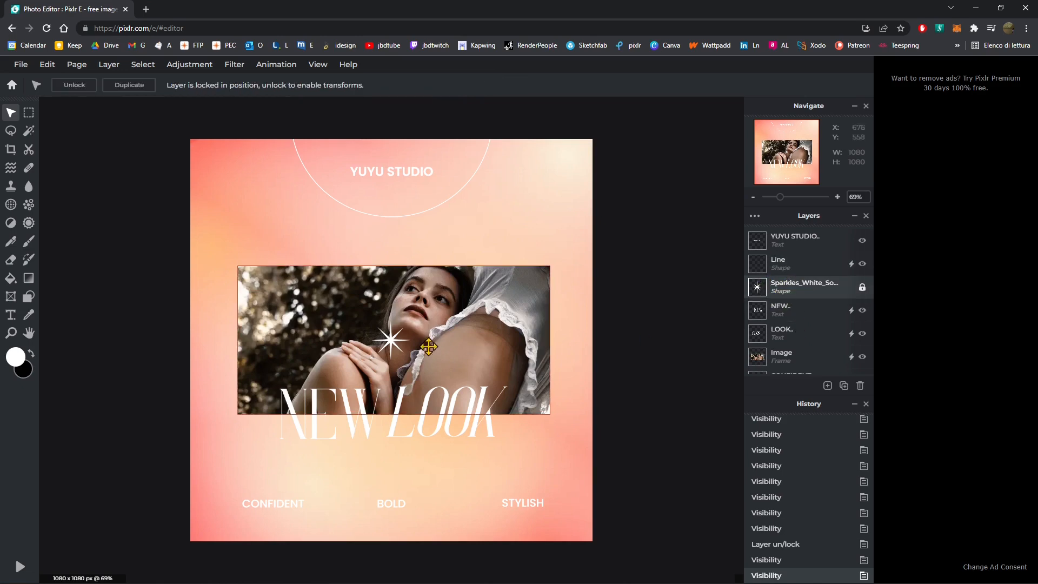
left_click(862, 287)
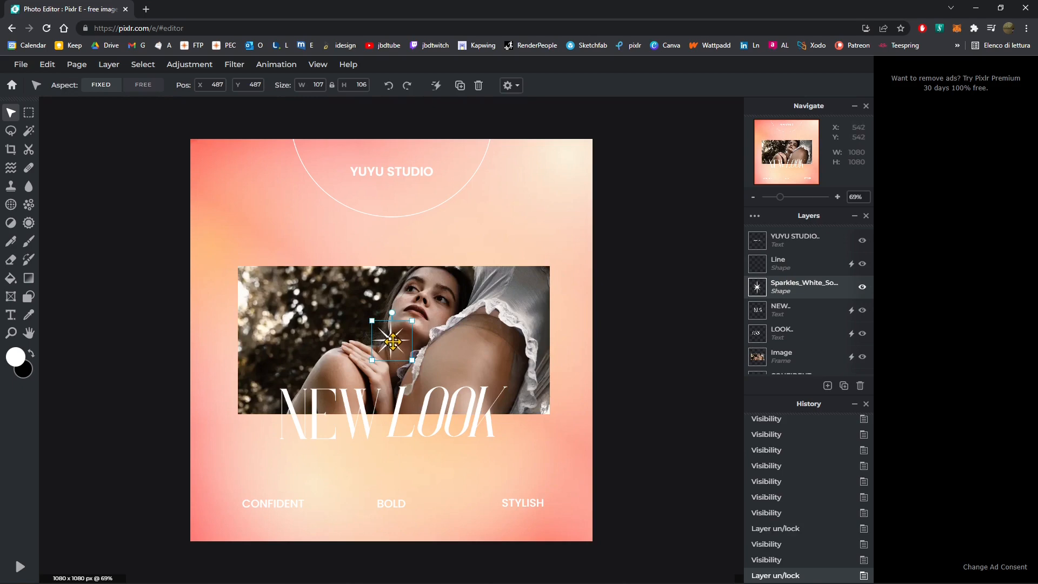
- Move the sparkle shape up to sit just below the circle line, above the photo
left_click_drag(390, 349, 390, 240)
left_click(481, 248)
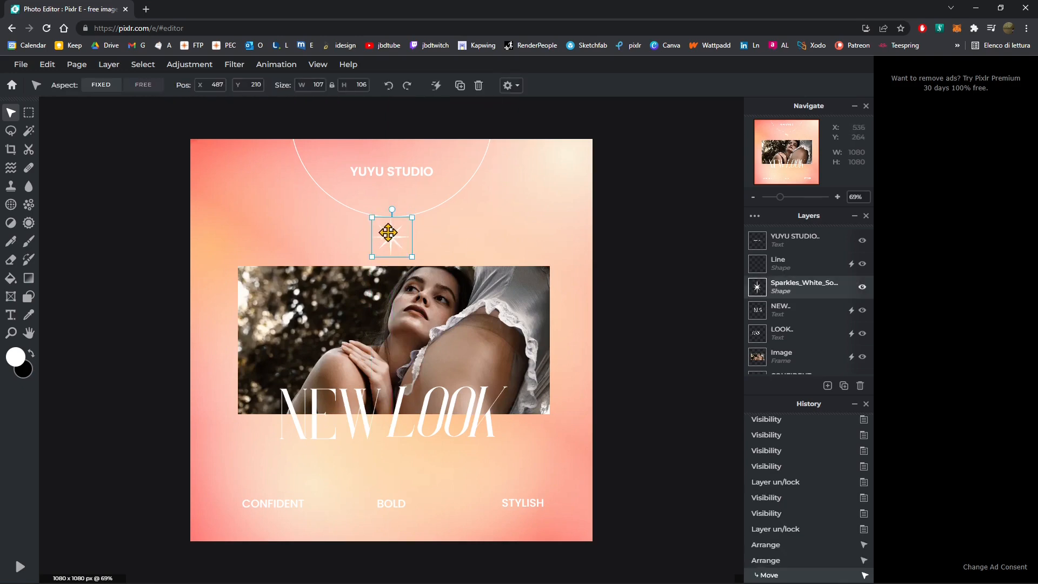
left_click(592, 265)
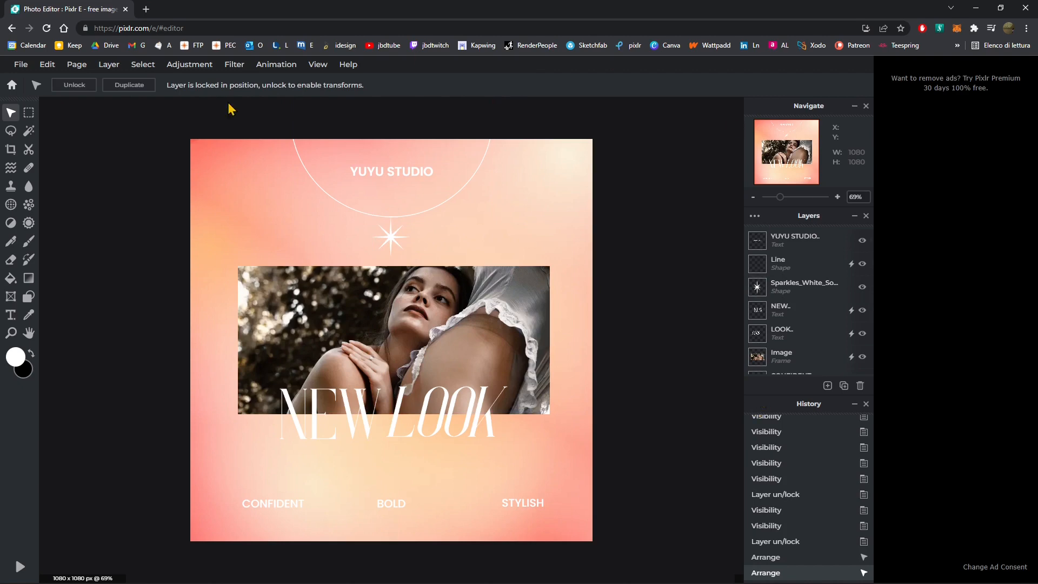
- Scroll through the layer list and select the Image, CONFIDENT, BOLD, STYLISH and Background layers one by one
scroll(872, 325, "down", 1)
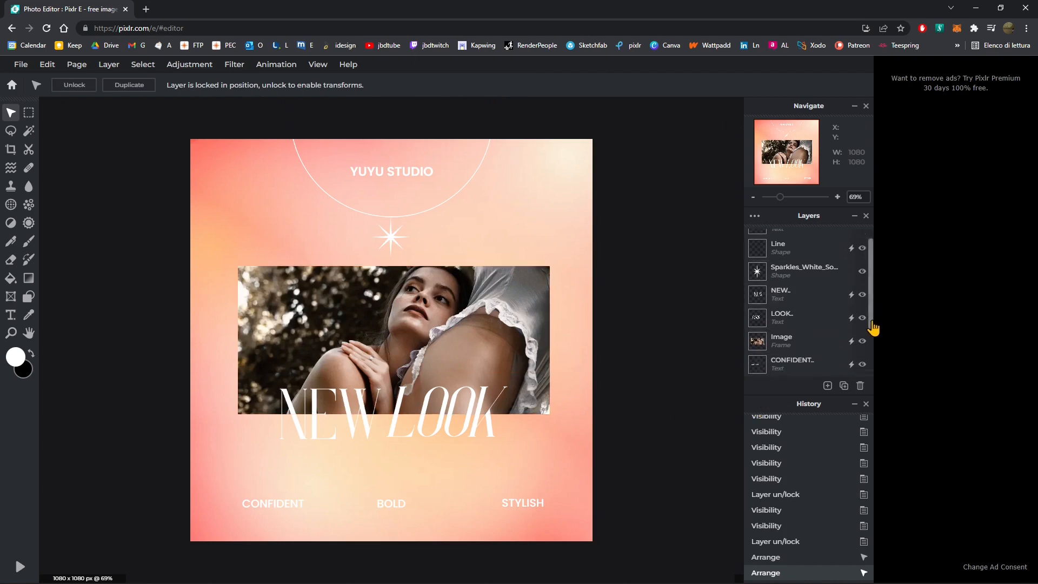
scroll(872, 328, "down", 1)
scroll(870, 335, "up", 1)
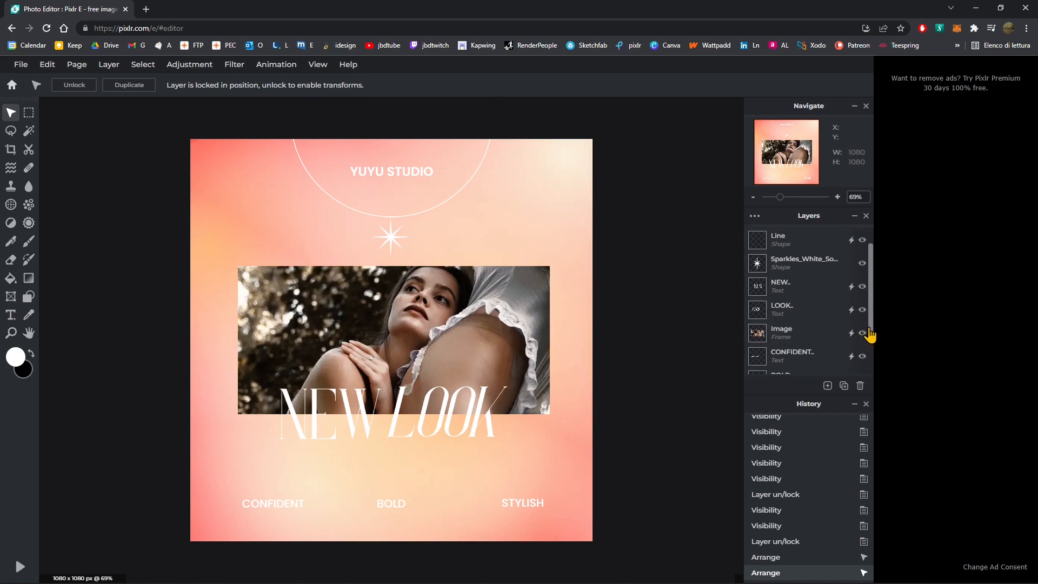
scroll(872, 346, "down", 3)
scroll(873, 373, "up", 4)
scroll(808, 351, "down", 4)
scroll(800, 340, "up", 5)
left_click(796, 332)
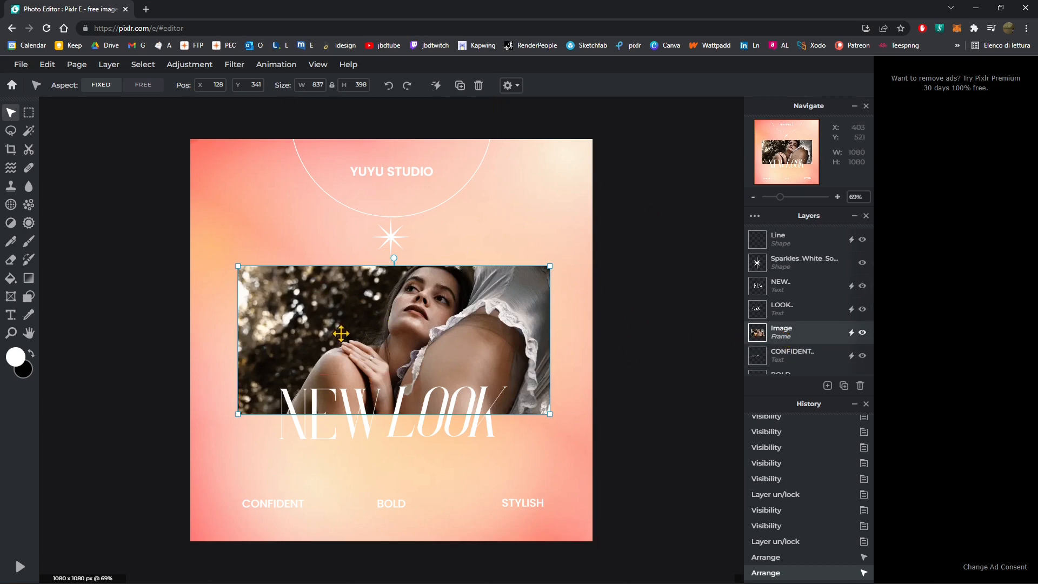
left_click(784, 355)
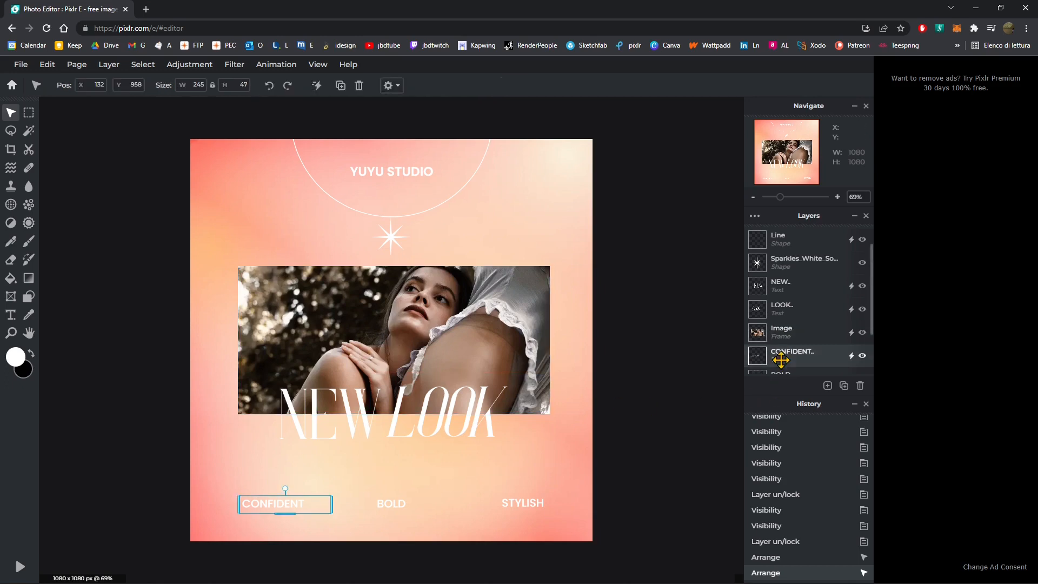
scroll(787, 247, "up", 1)
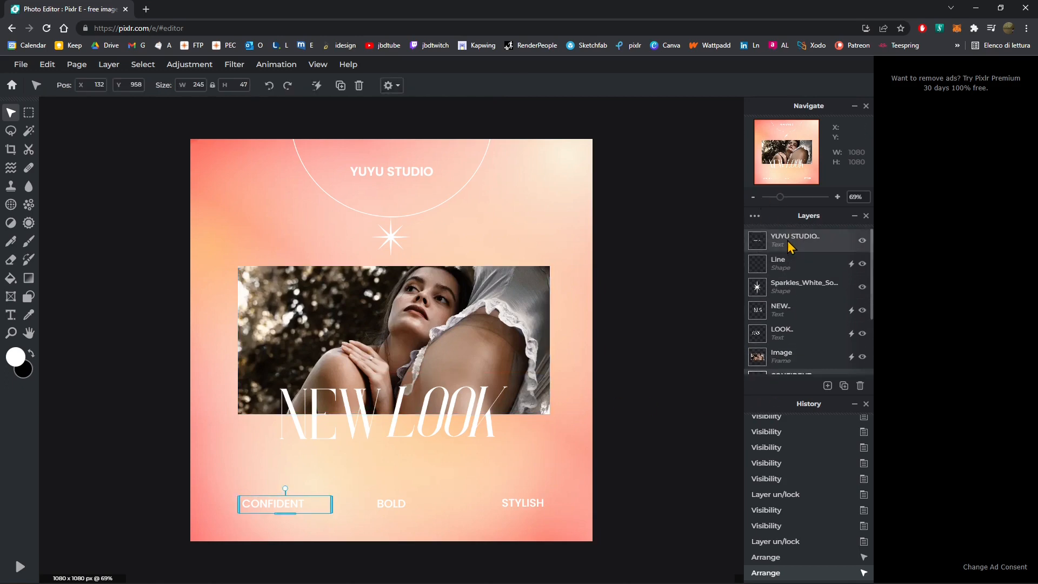
scroll(814, 306, "down", 3)
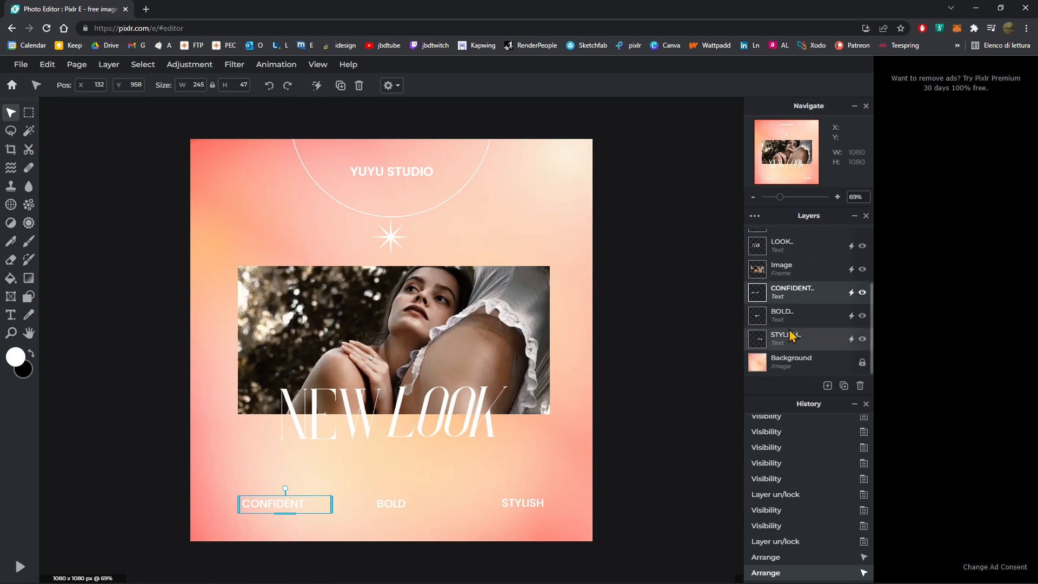
left_click(788, 315)
left_click(787, 340)
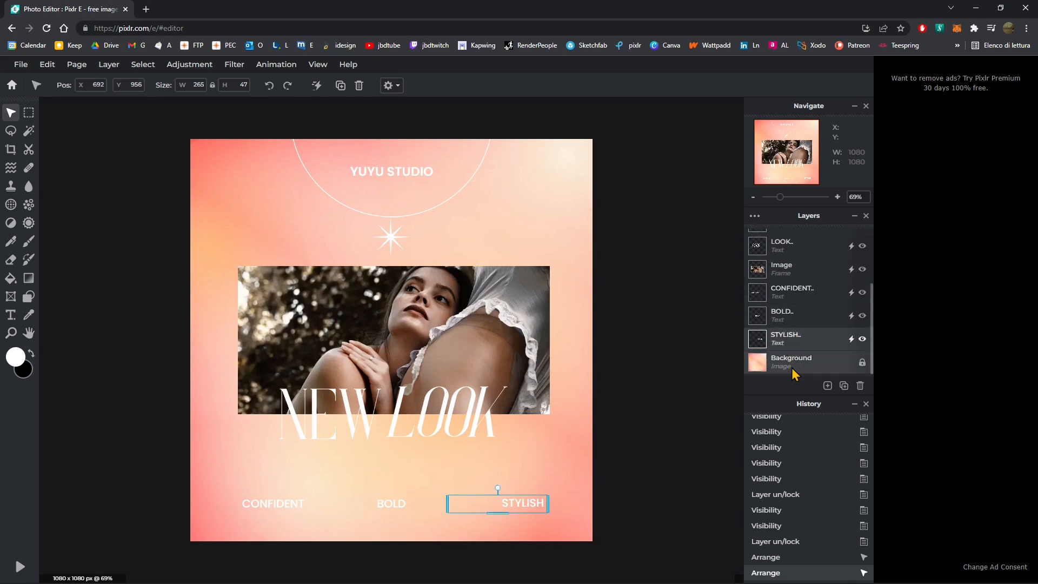
left_click(784, 361)
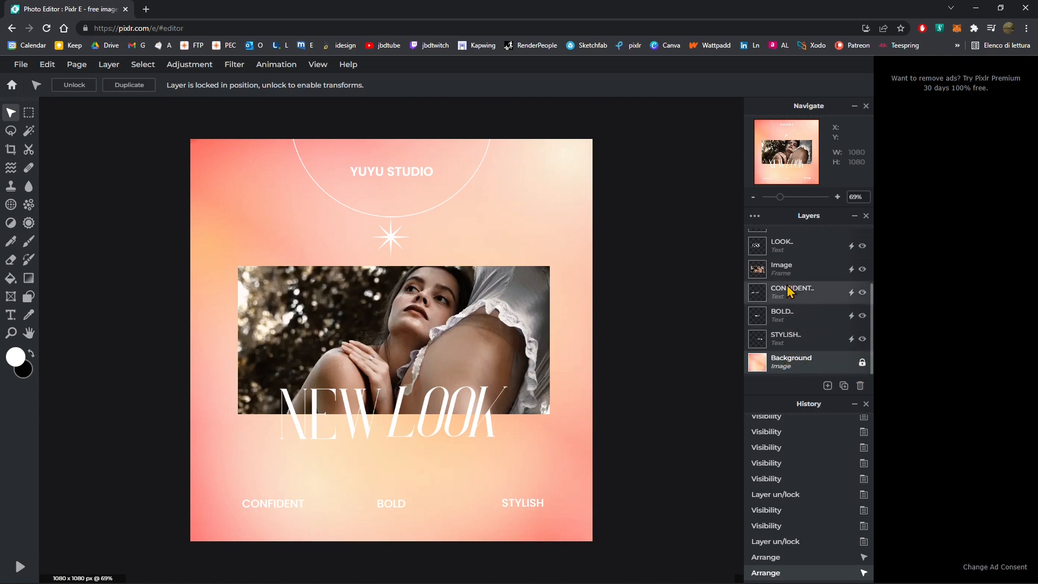
scroll(811, 254, "up", 3)
scroll(820, 290, "down", 5)
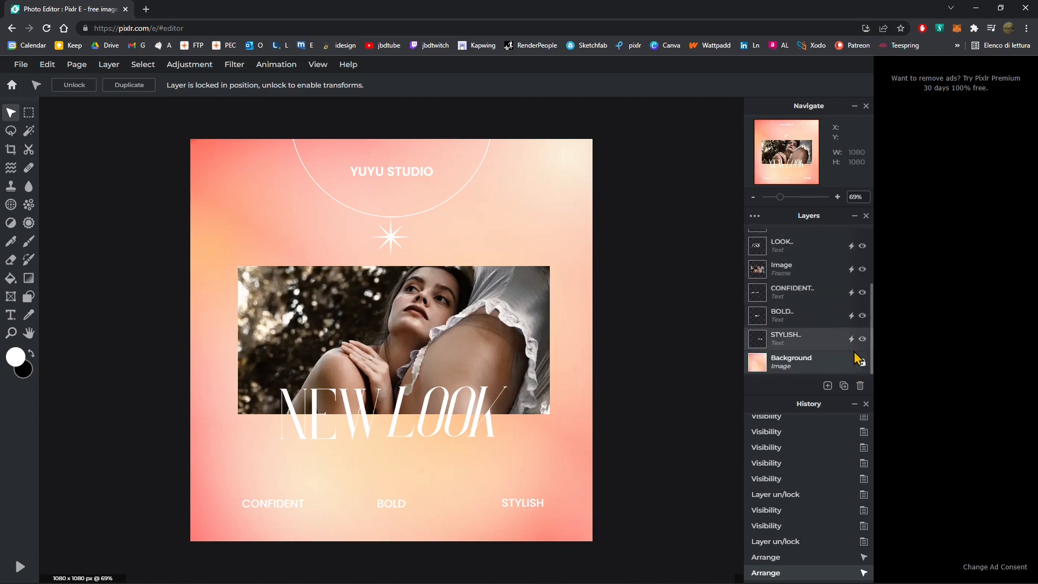
- Unlock the Background layer and test moving it to the top of the layer stack and back to the bottom
left_click(853, 361)
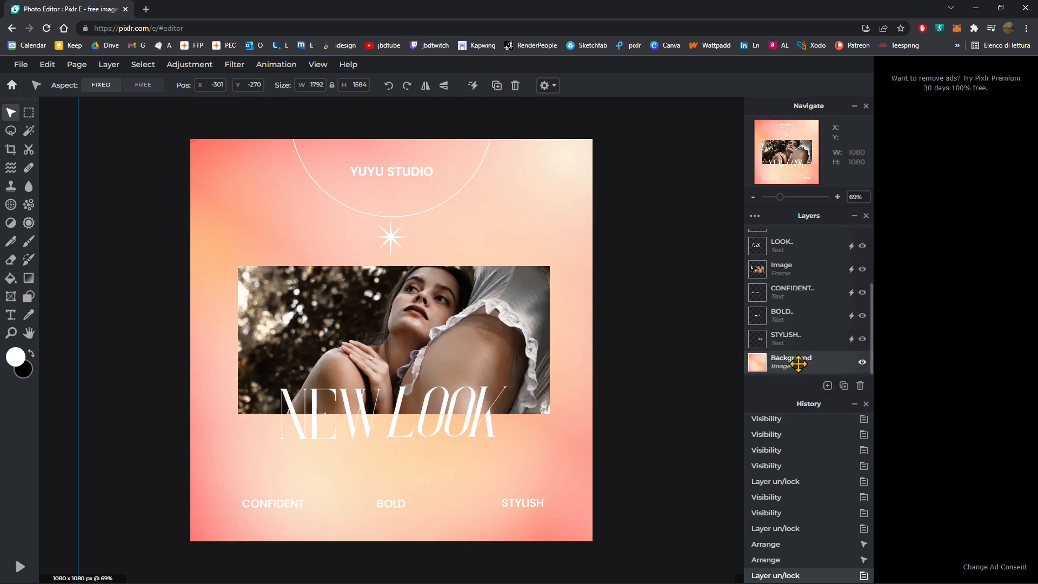
left_click_drag(790, 363, 787, 248)
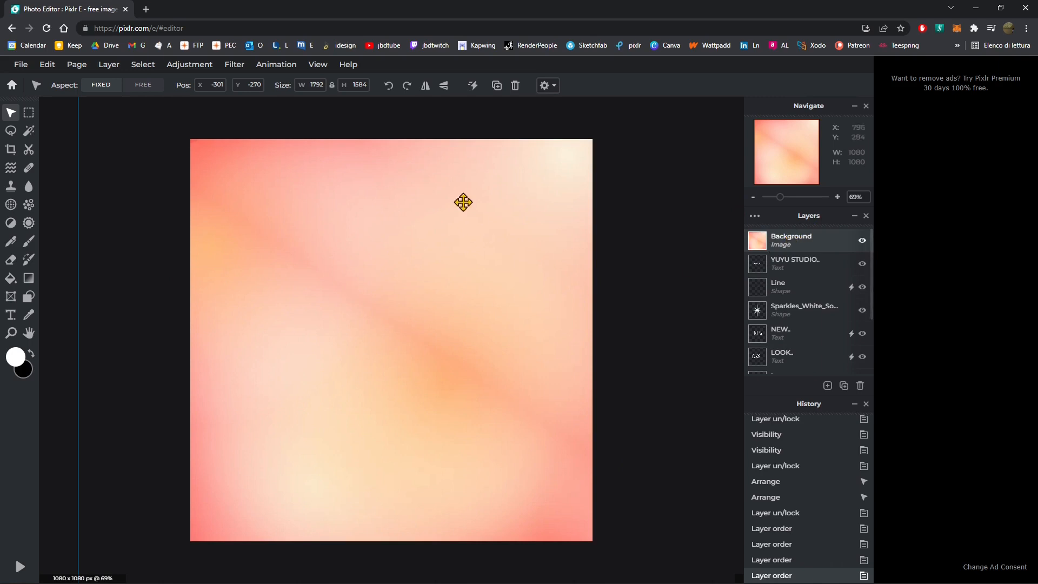
left_click_drag(804, 241, 799, 361)
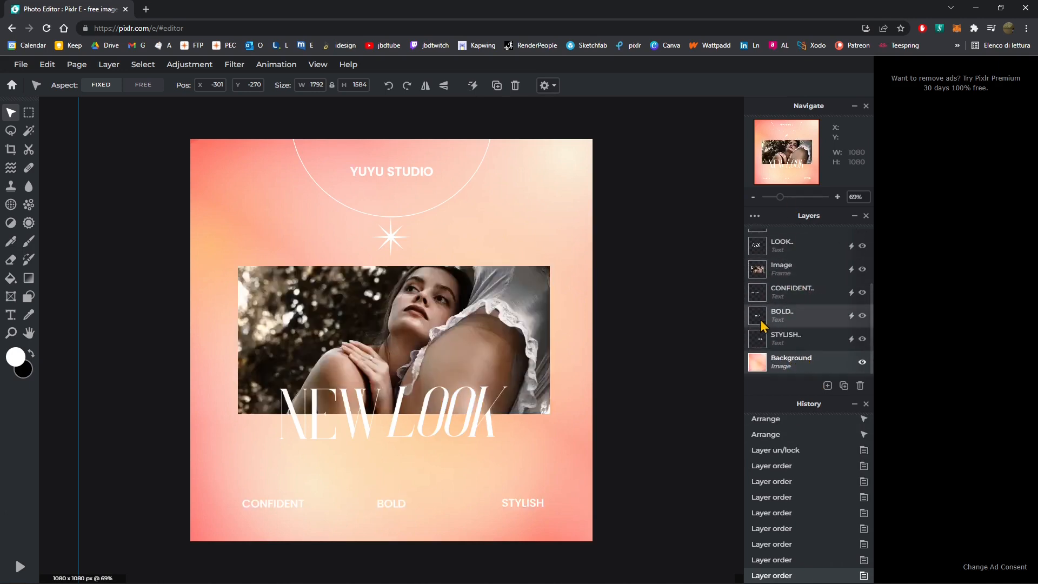
- Select each layer in turn from YUYU STUDIO down to Background to review the template's structure
scroll(792, 291, "up", 3)
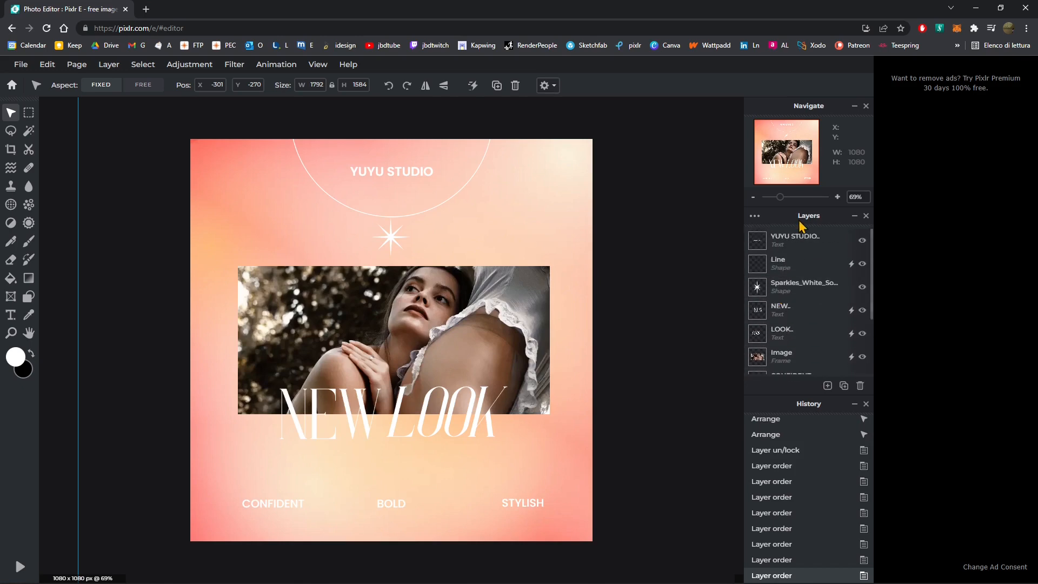
scroll(801, 254, "down", 3)
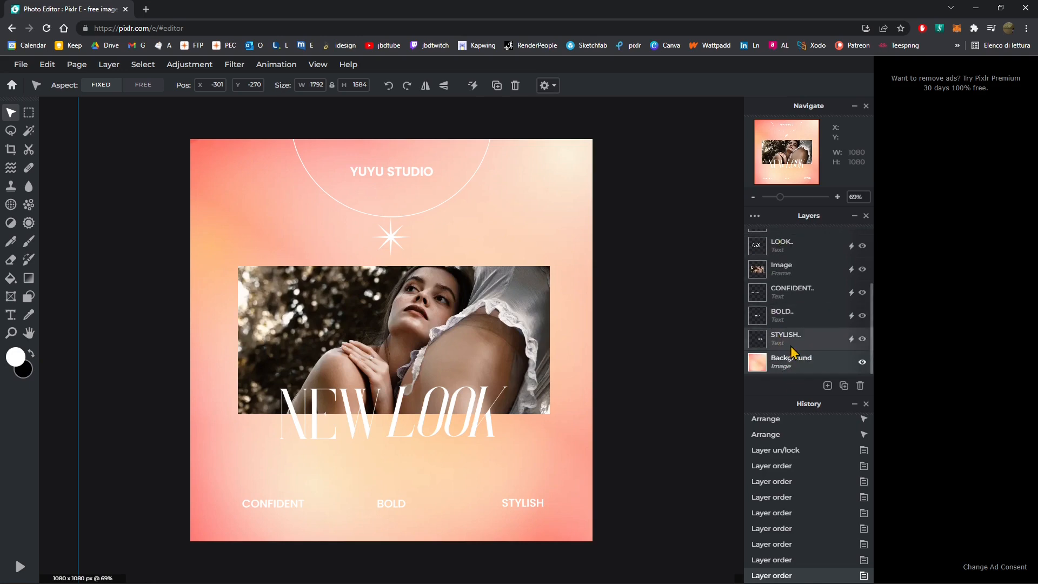
scroll(792, 353, "up", 5)
left_click(792, 241)
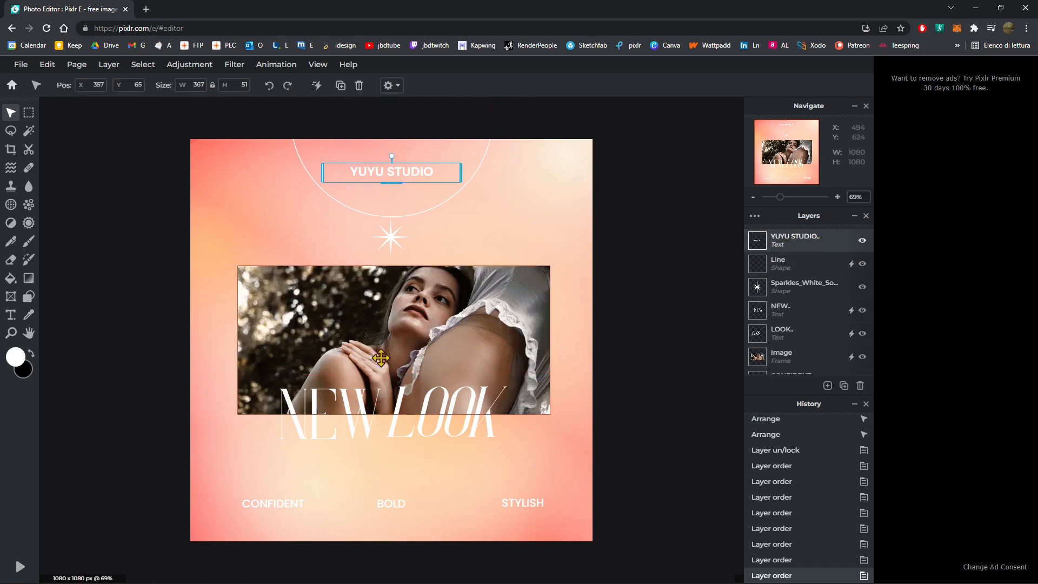
left_click(791, 290)
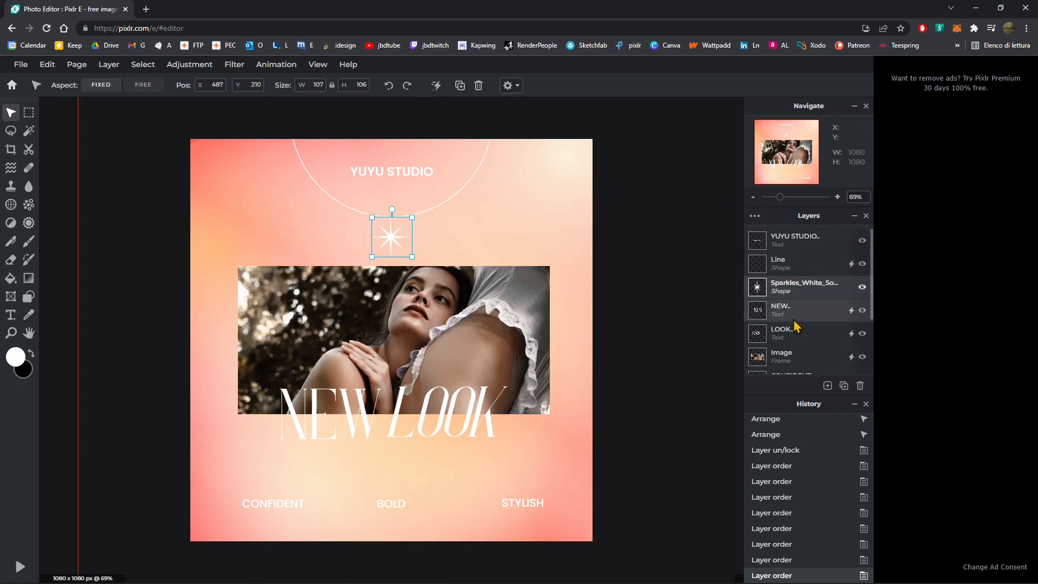
left_click(794, 312)
left_click(800, 336)
left_click(801, 357)
scroll(805, 325, "down", 1)
scroll(811, 275, "up", 1)
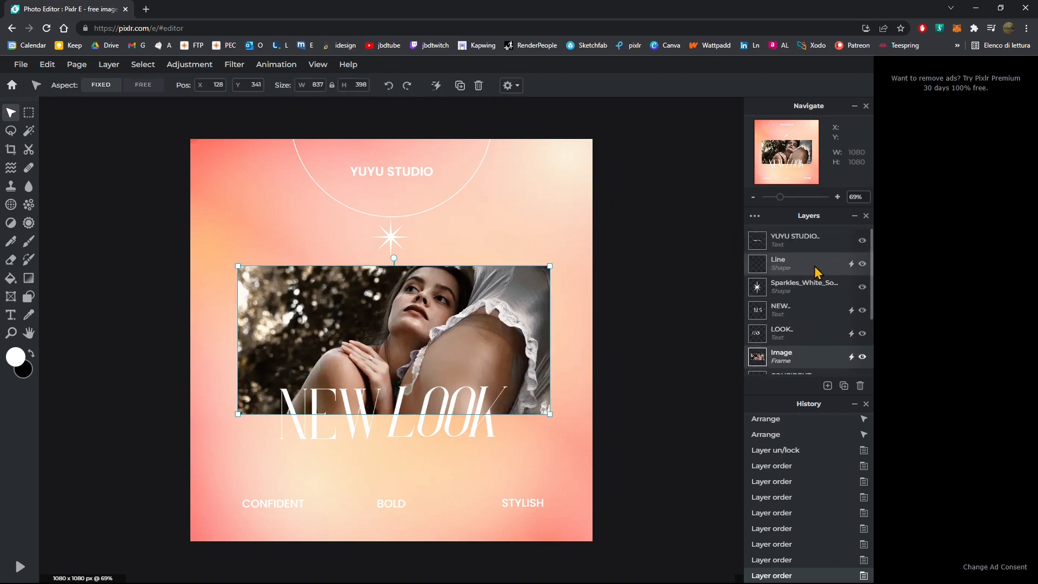
left_click(806, 240)
left_click(805, 265)
left_click(799, 289)
left_click(800, 310)
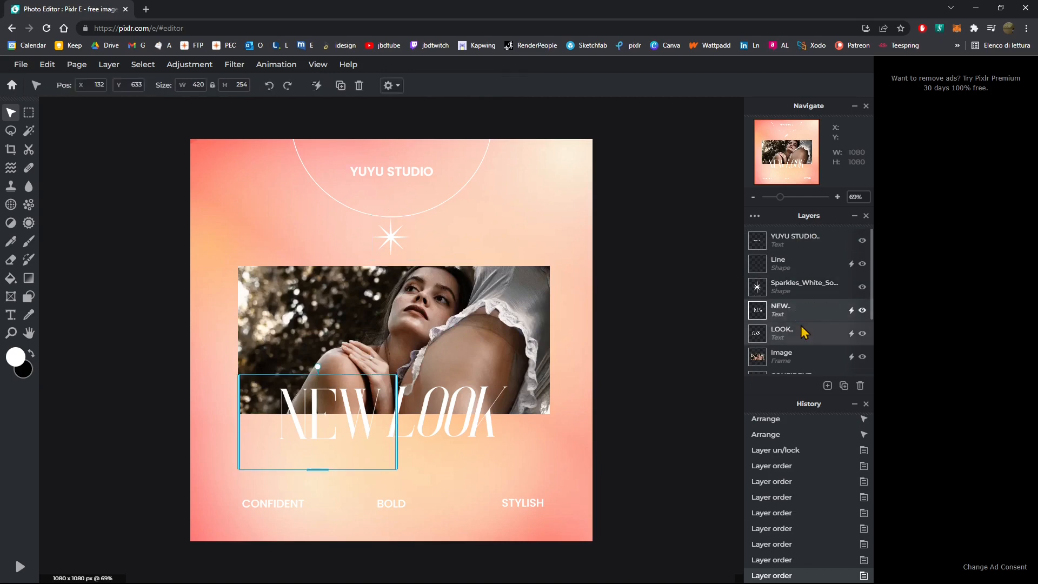
scroll(801, 329, "down", 2)
left_click(791, 292)
left_click(792, 315)
left_click(792, 338)
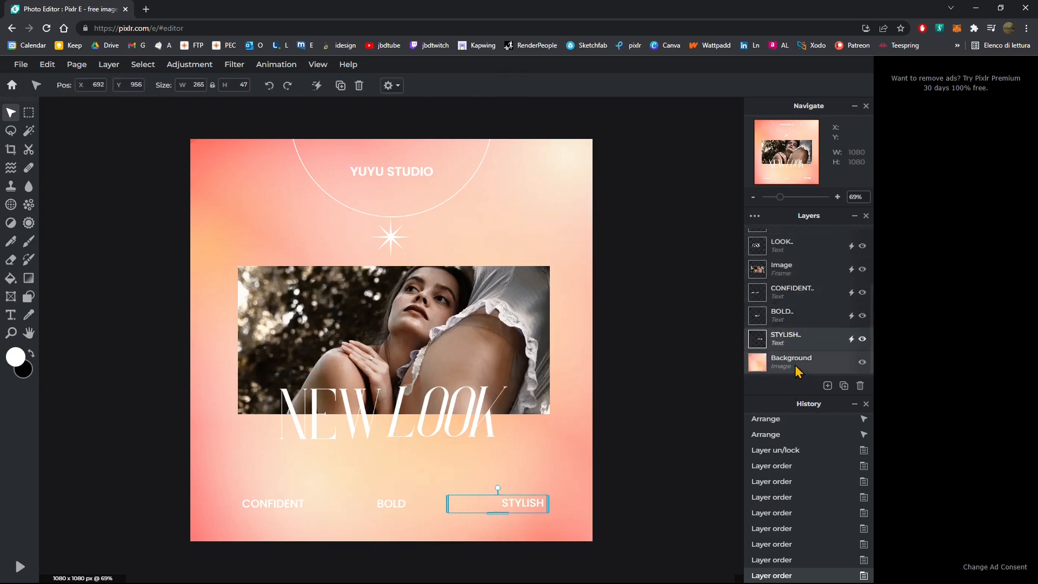
- Replace the YUYU STUDIO heading text with "PIXLR E"
left_click(792, 361)
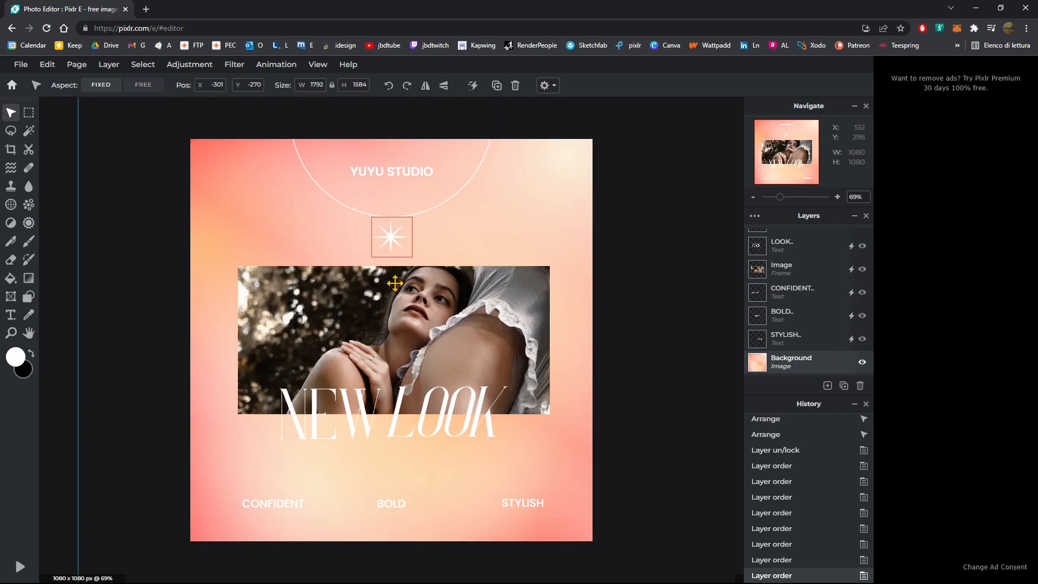
scroll(808, 302, "up", 3)
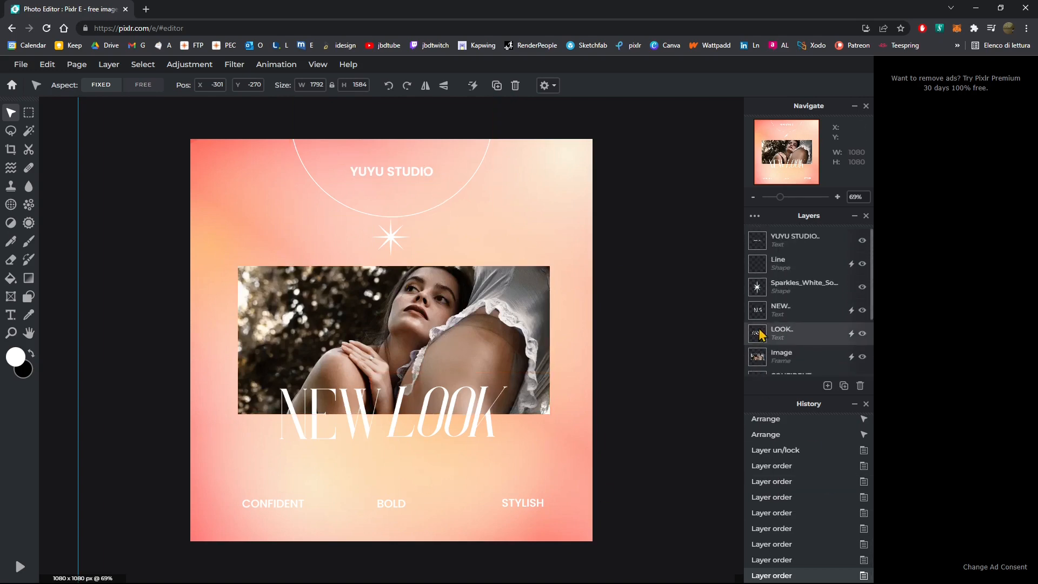
left_click(381, 173)
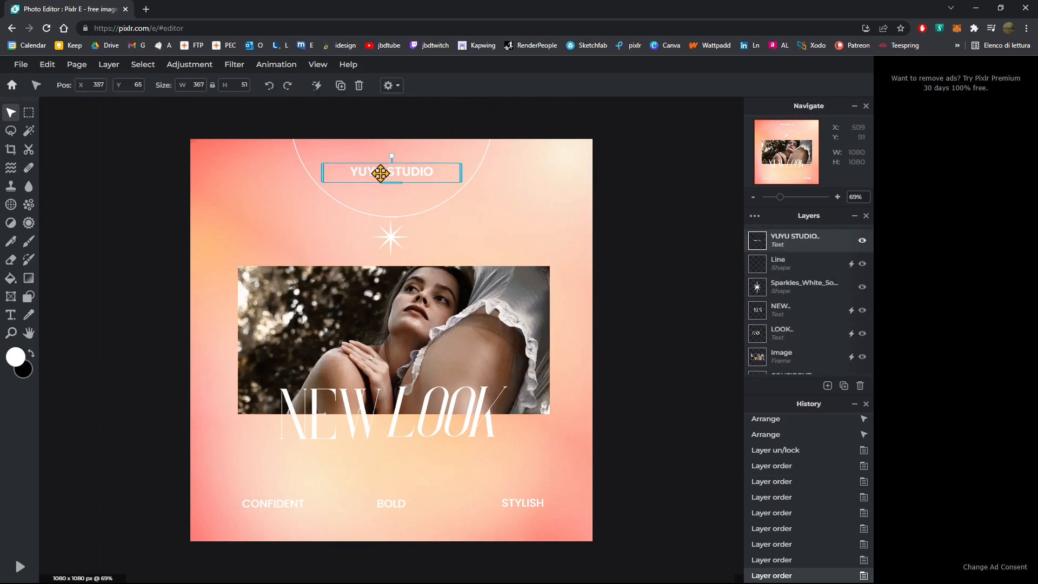
double_click(384, 170)
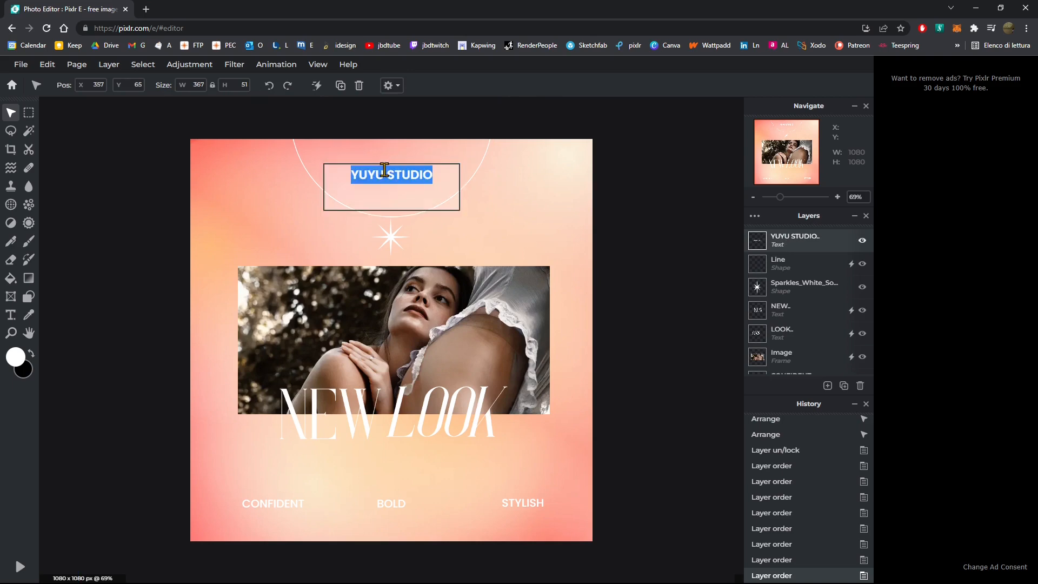
type("Pl")
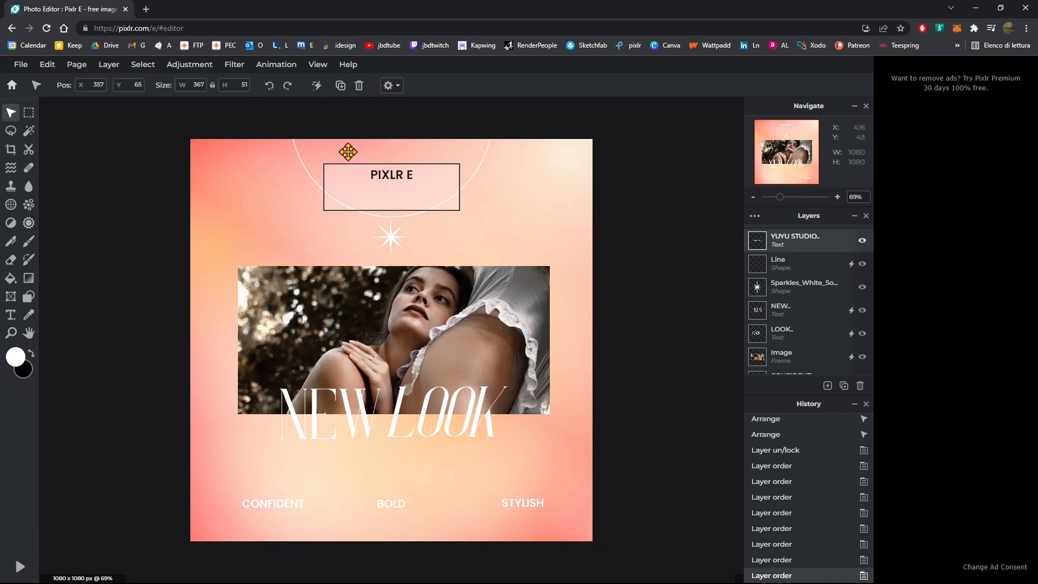
left_click(546, 211)
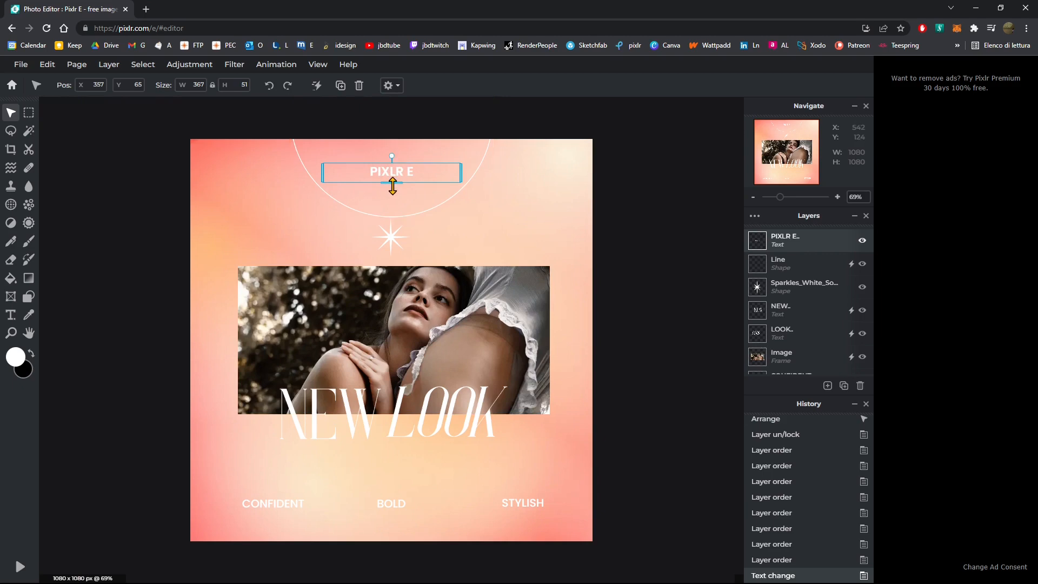
- Enlarge the PIXLR E heading's text box to span nearly the full canvas width at the top
mouse_move(389, 184)
left_mouse_down()
mouse_move(391, 238)
mouse_move(400, 174)
left_mouse_up()
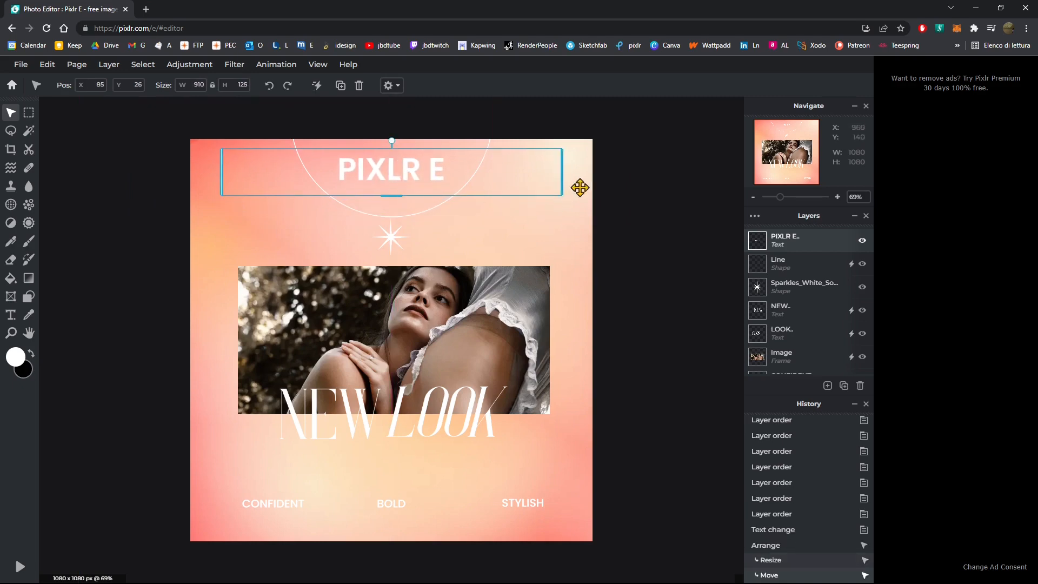
mouse_move(563, 176)
left_mouse_down()
mouse_move(487, 169)
mouse_move(565, 176)
left_mouse_up()
left_click_drag(220, 163, 225, 193)
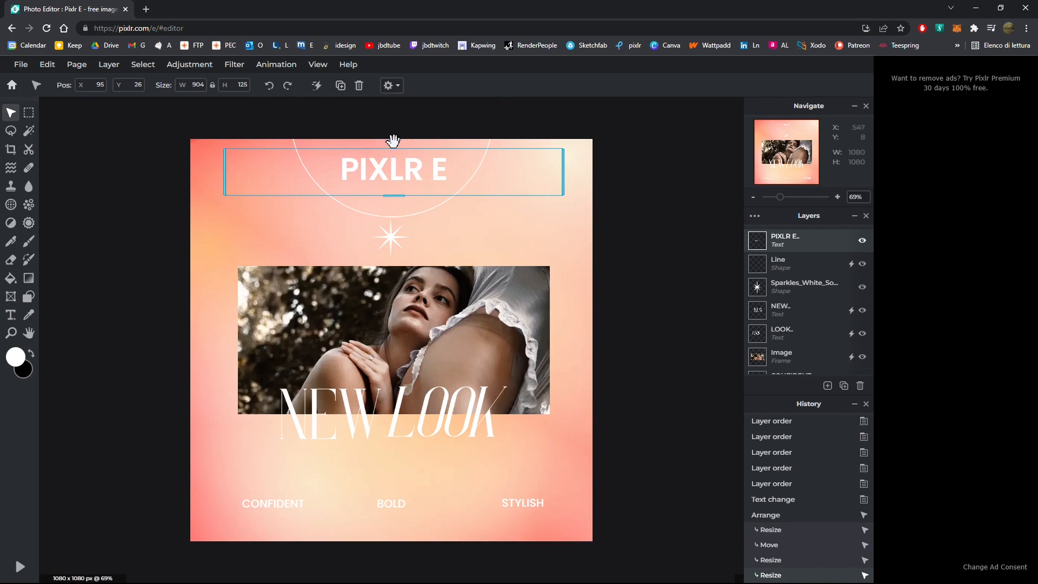
mouse_move(393, 142)
left_mouse_down()
mouse_move(423, 183)
mouse_move(335, 199)
mouse_move(460, 167)
mouse_move(355, 116)
mouse_move(406, 146)
left_mouse_up()
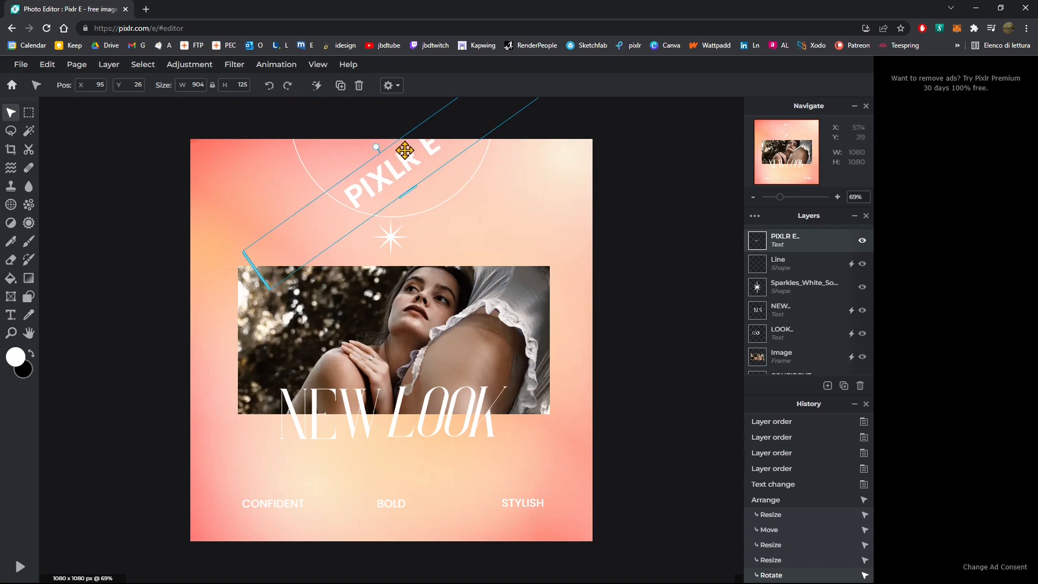
key("ctrl+z")
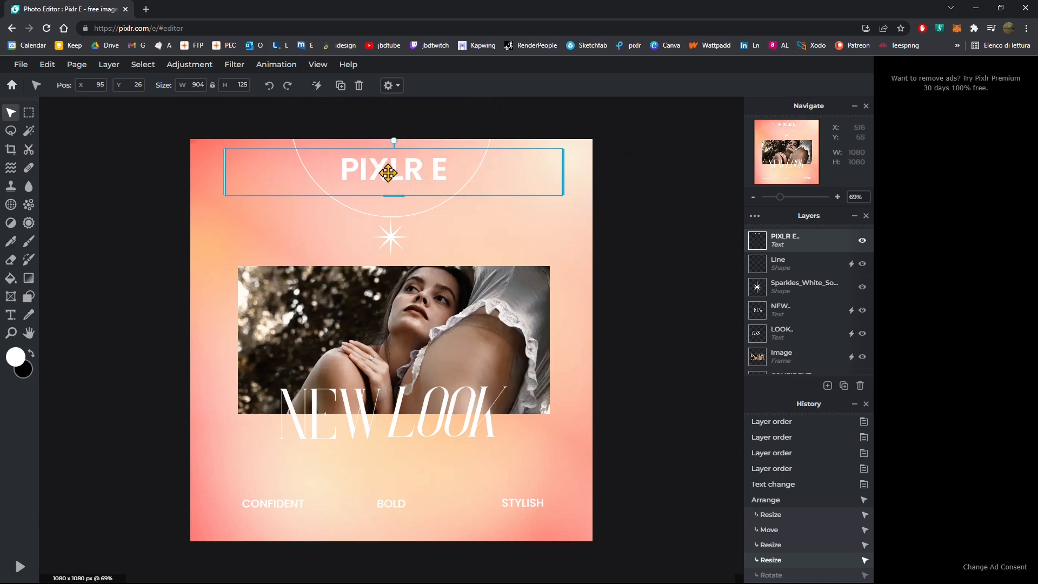
left_click_drag(393, 197, 396, 172)
left_click(485, 220)
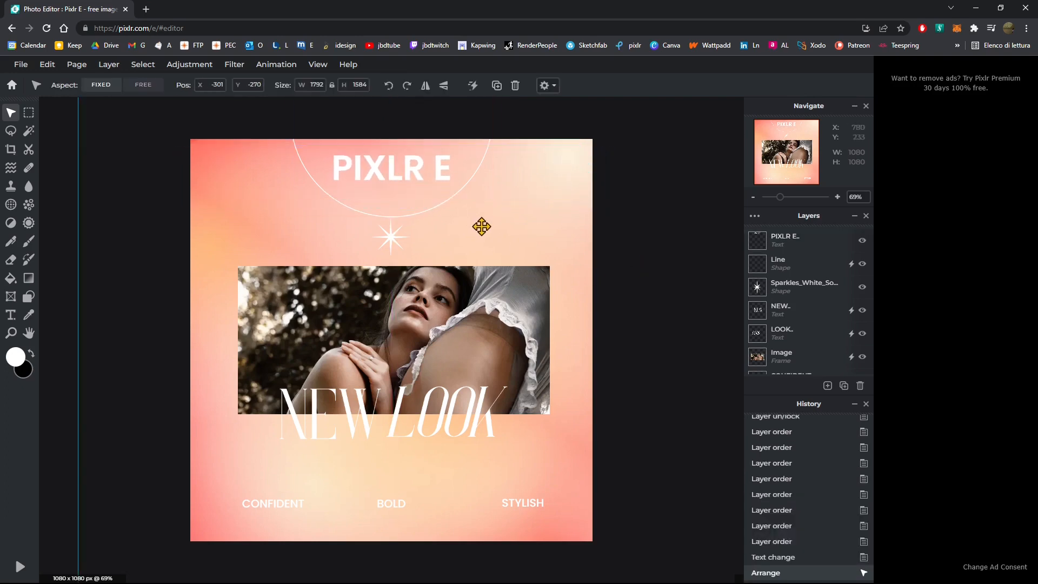
- Select all of the heading text and recolor it bright red
left_click(425, 171)
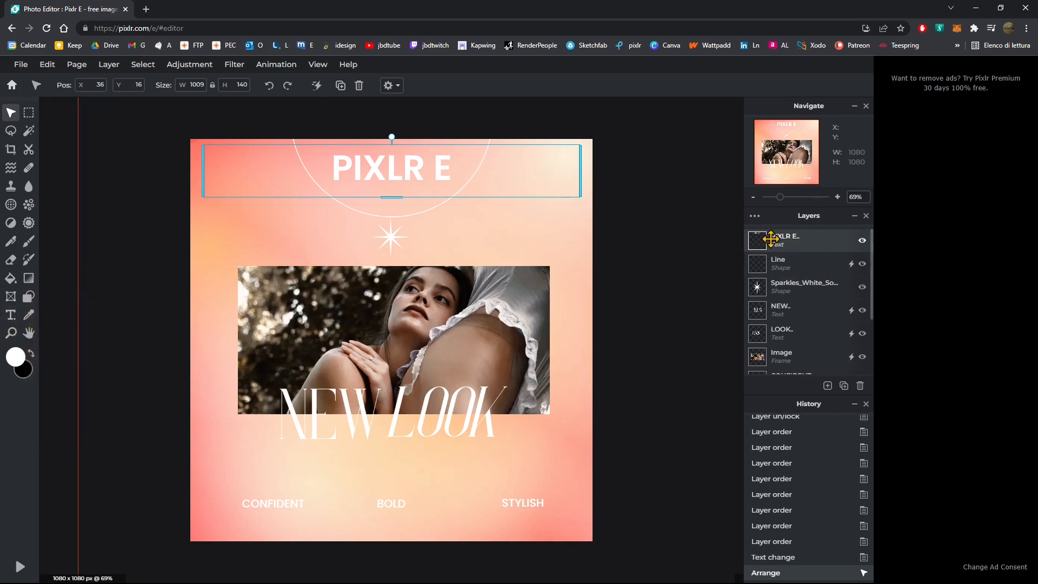
left_click(10, 319)
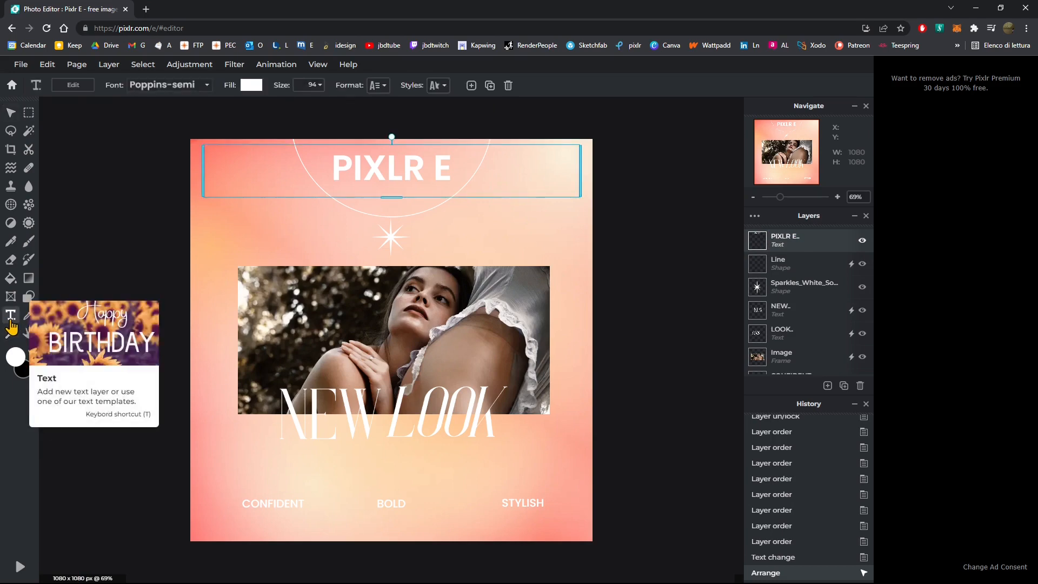
double_click(367, 174)
triple_click(390, 175)
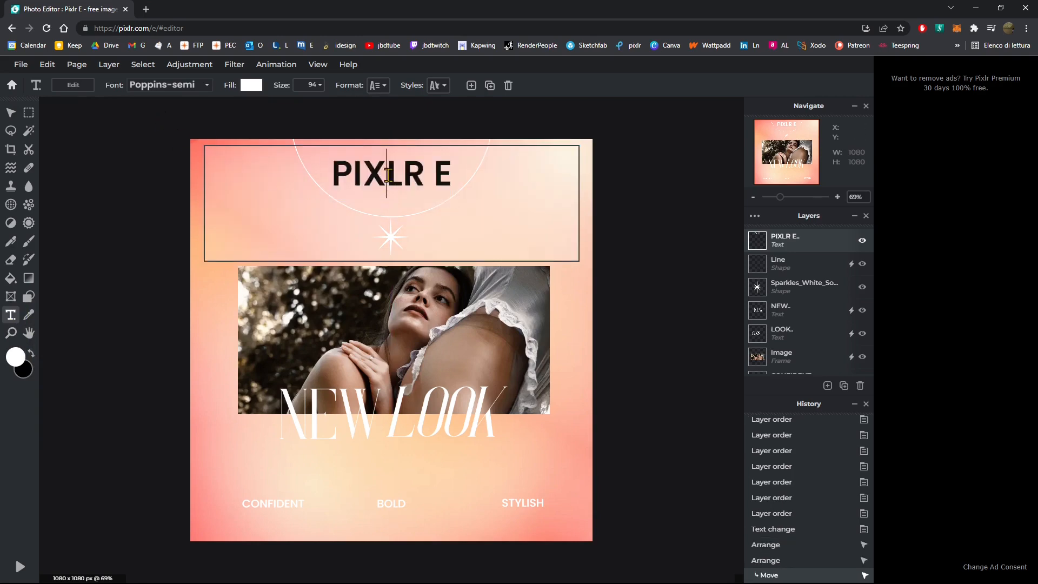
left_click(396, 165)
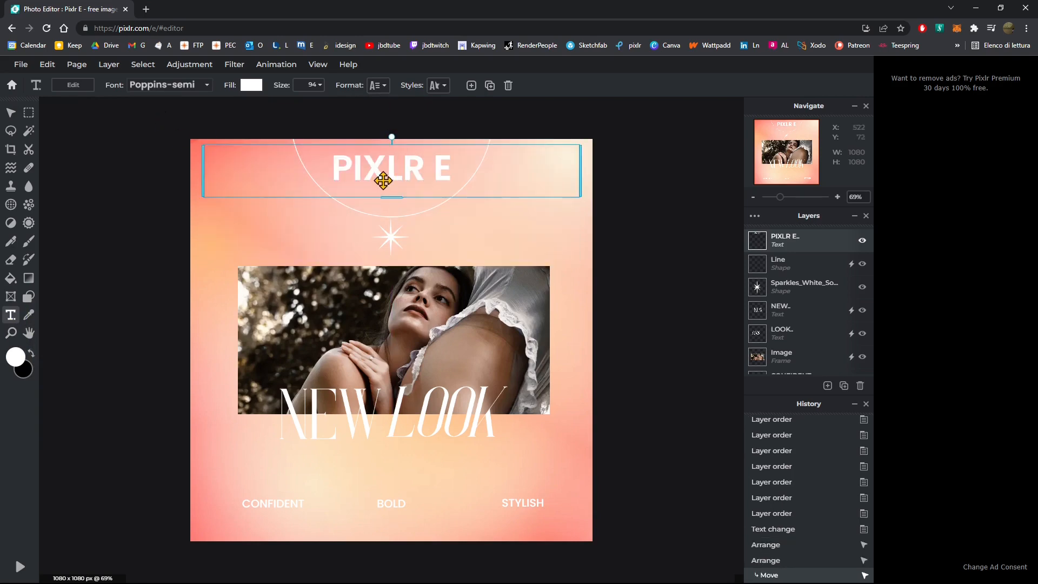
triple_click(391, 172)
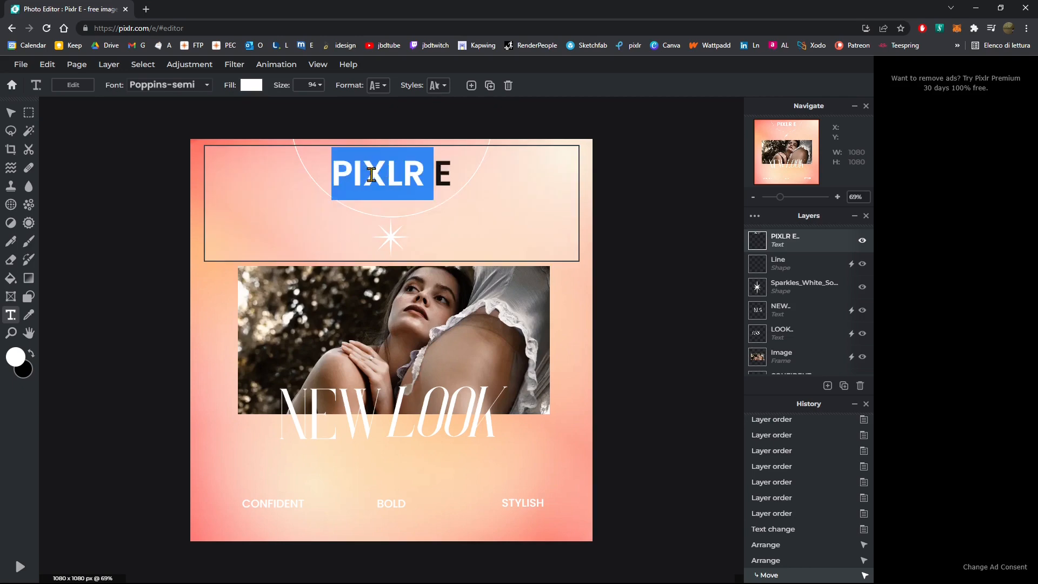
triple_click(372, 174)
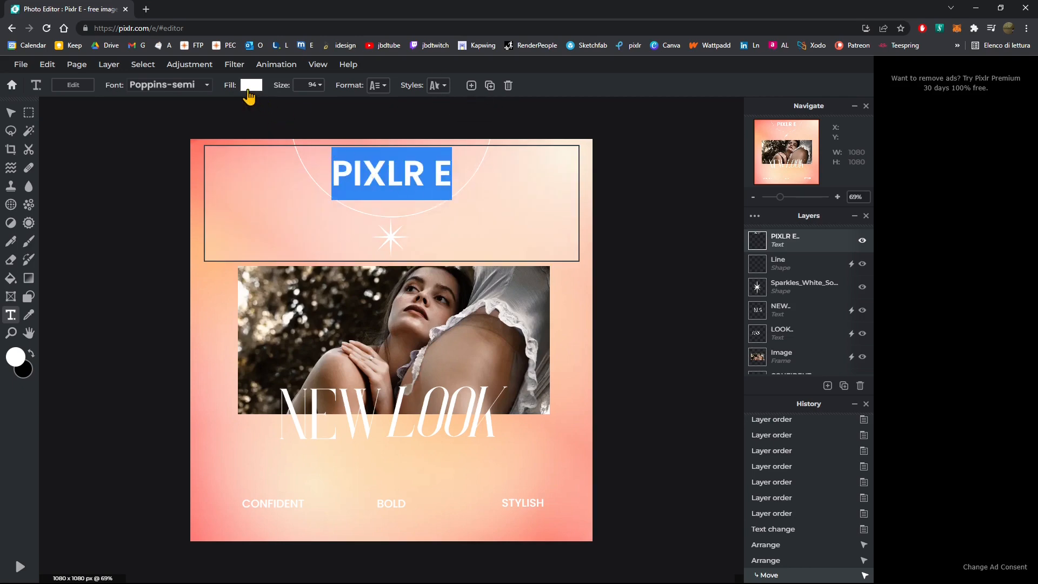
left_click(250, 85)
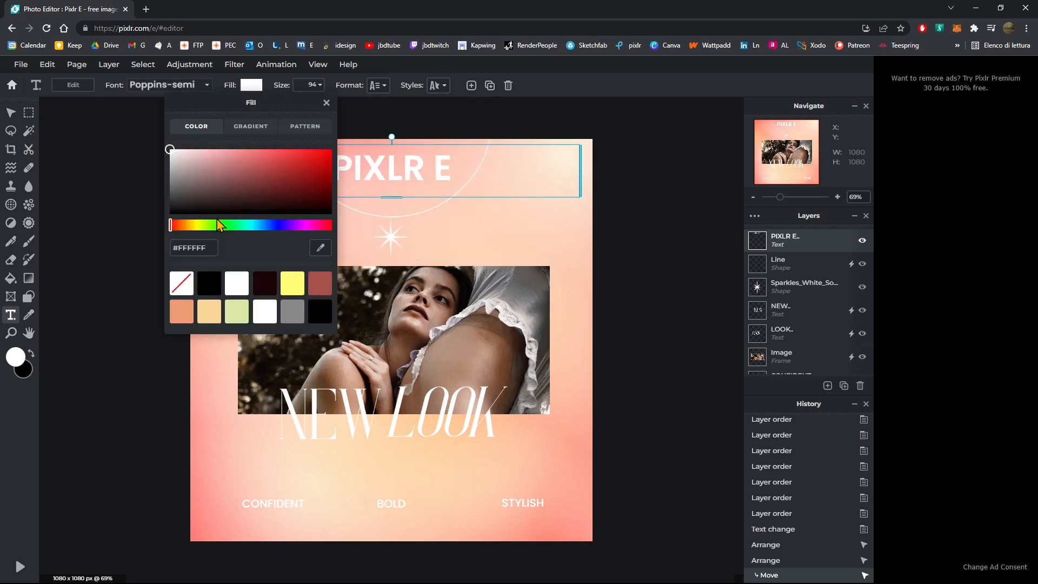
left_click_drag(302, 225, 325, 222)
left_click(331, 151)
left_click(326, 103)
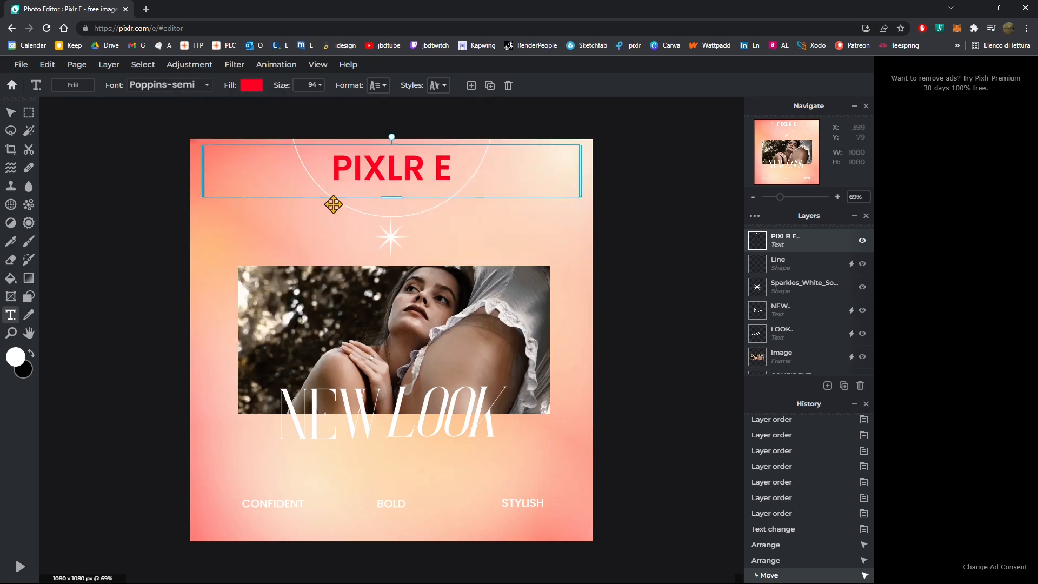
- Try the Adios Amigos font on the heading
double_click(401, 172)
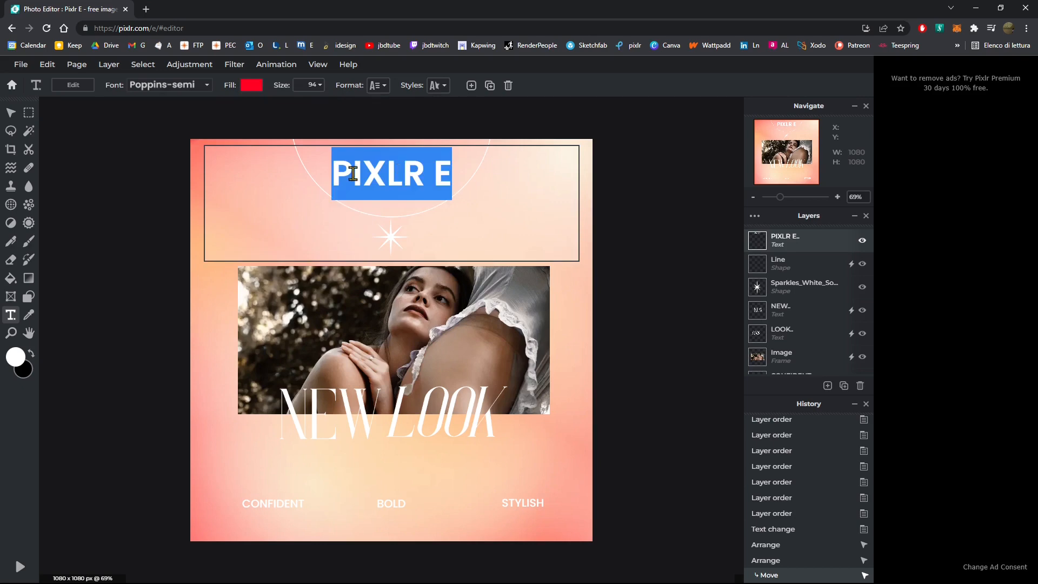
left_click(206, 87)
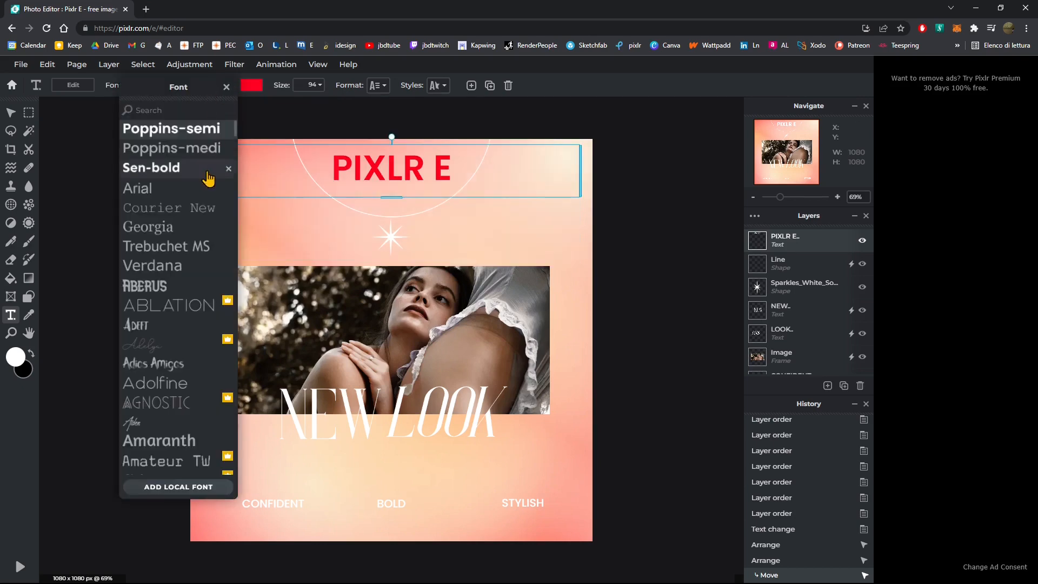
left_click(170, 363)
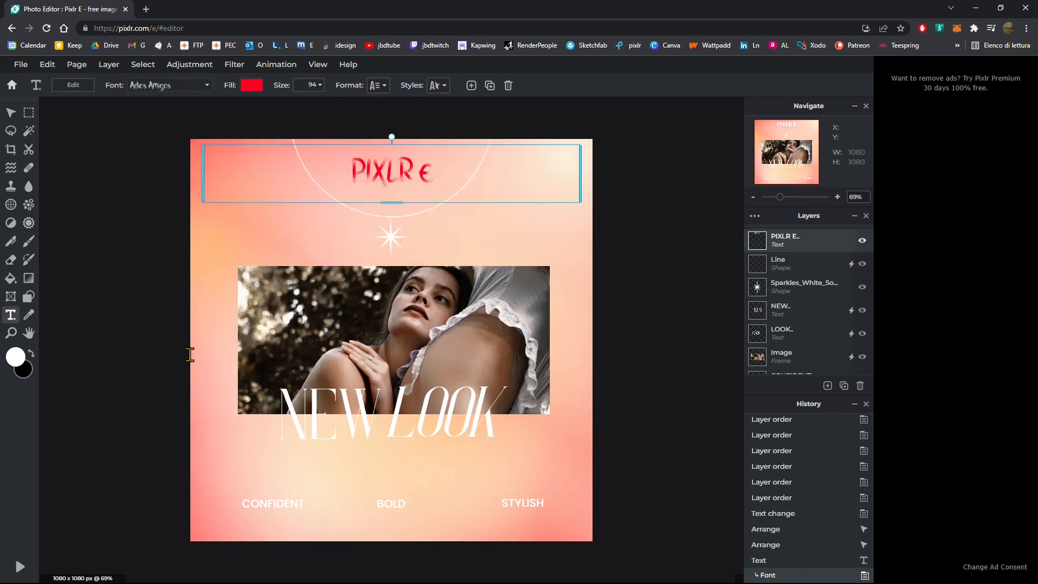
- Change the heading's font to Amoreiza
double_click(410, 181)
left_click(206, 86)
scroll(184, 411, "down", 3)
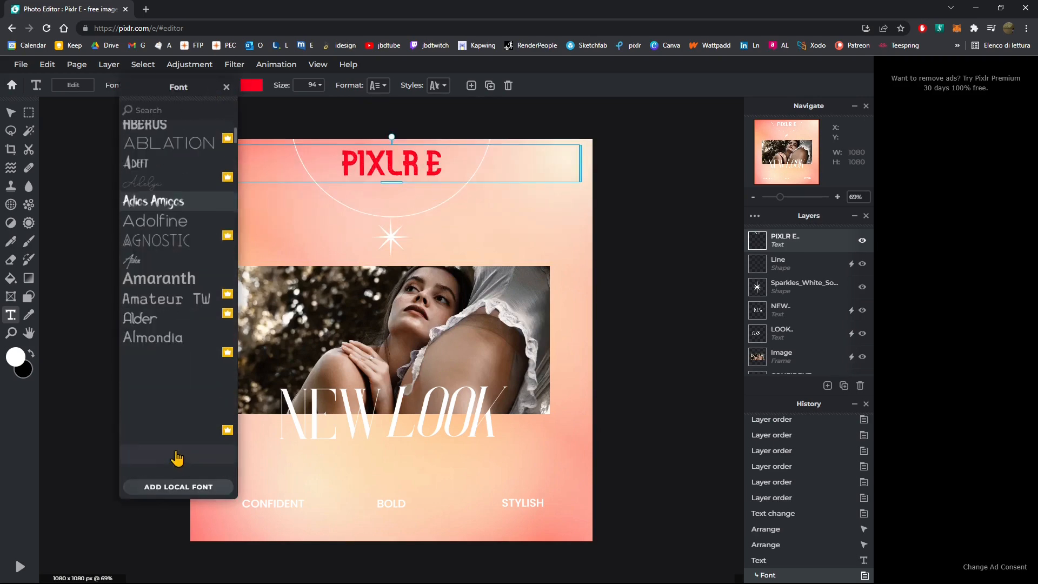
scroll(181, 349, "down", 2)
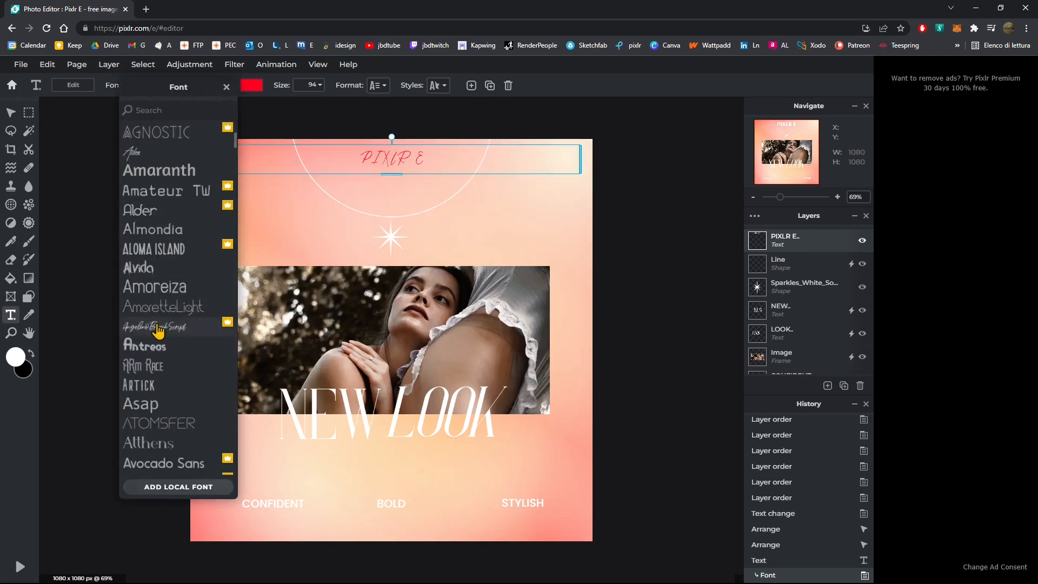
left_click(189, 289)
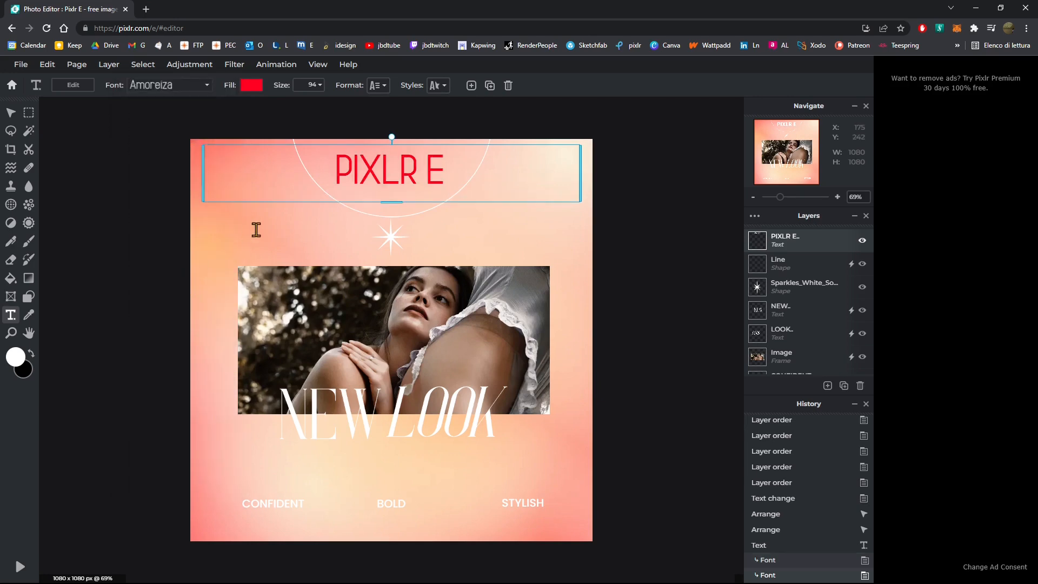
- Recolor the heading text pink
left_click(254, 90)
left_click(265, 150)
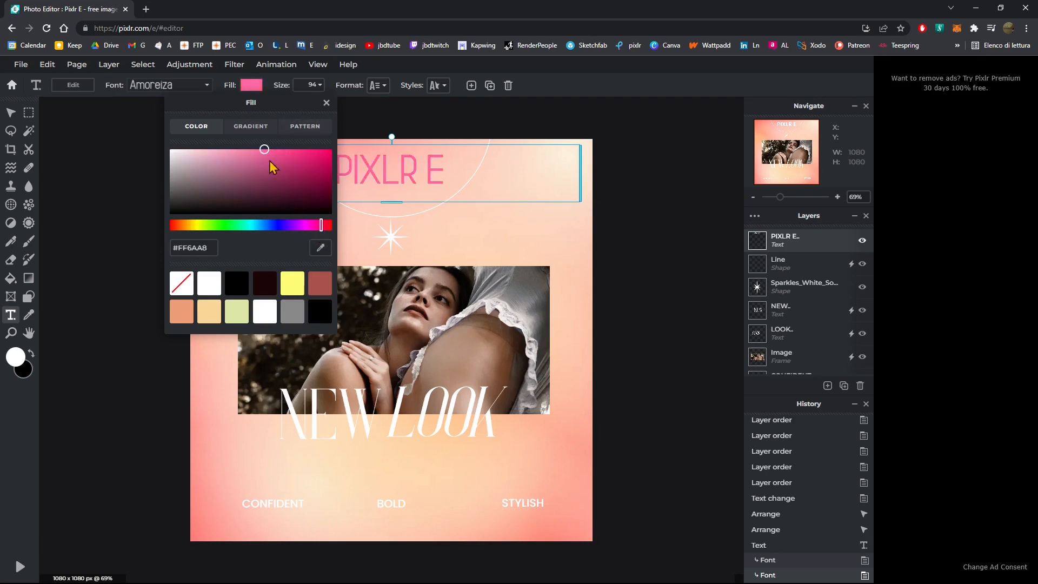
left_click(307, 149)
left_click(644, 196)
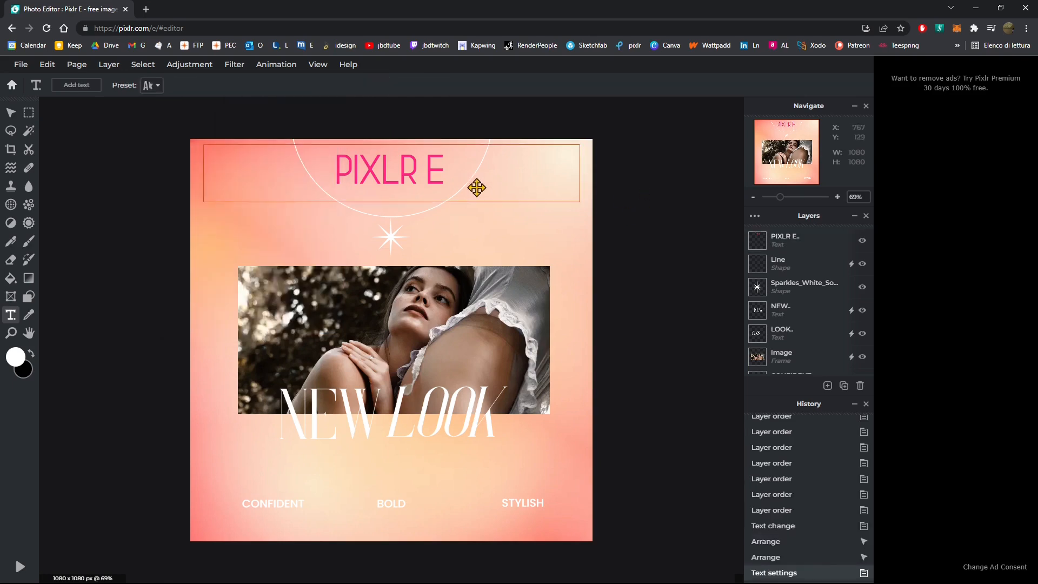
- Increase the heading's font size to 98
left_click(410, 172)
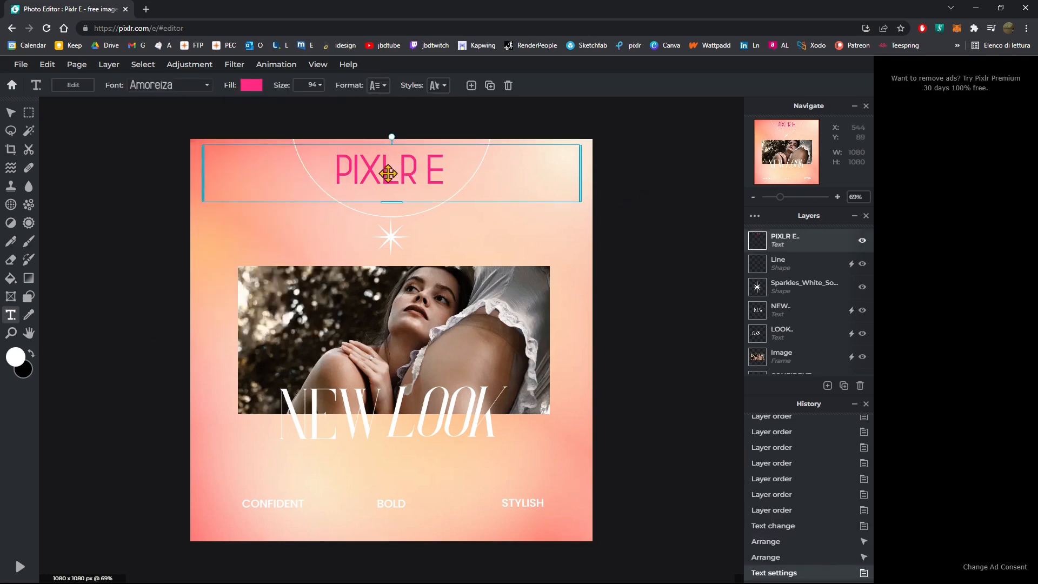
double_click(381, 171)
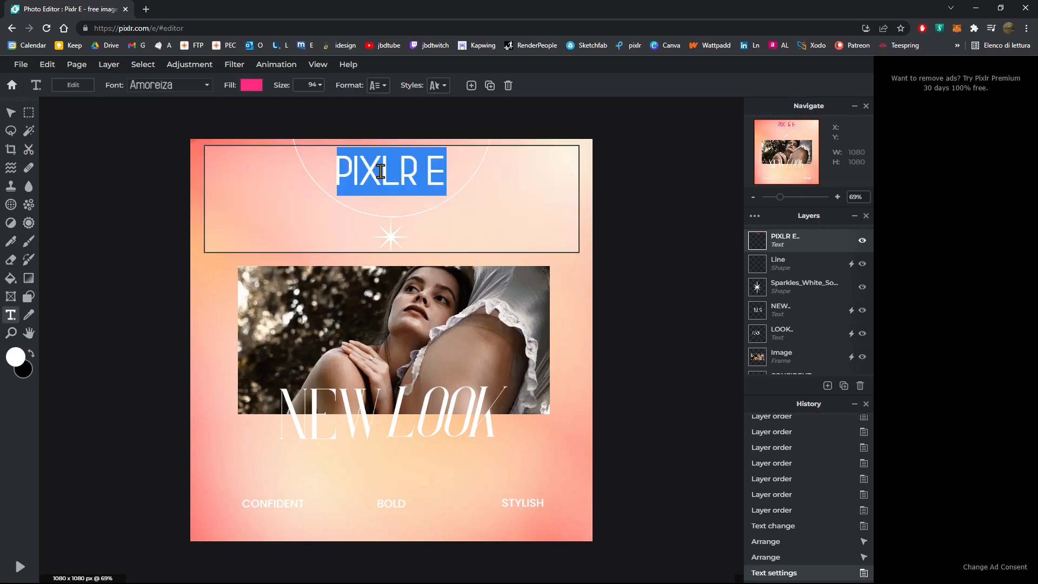
left_click(321, 88)
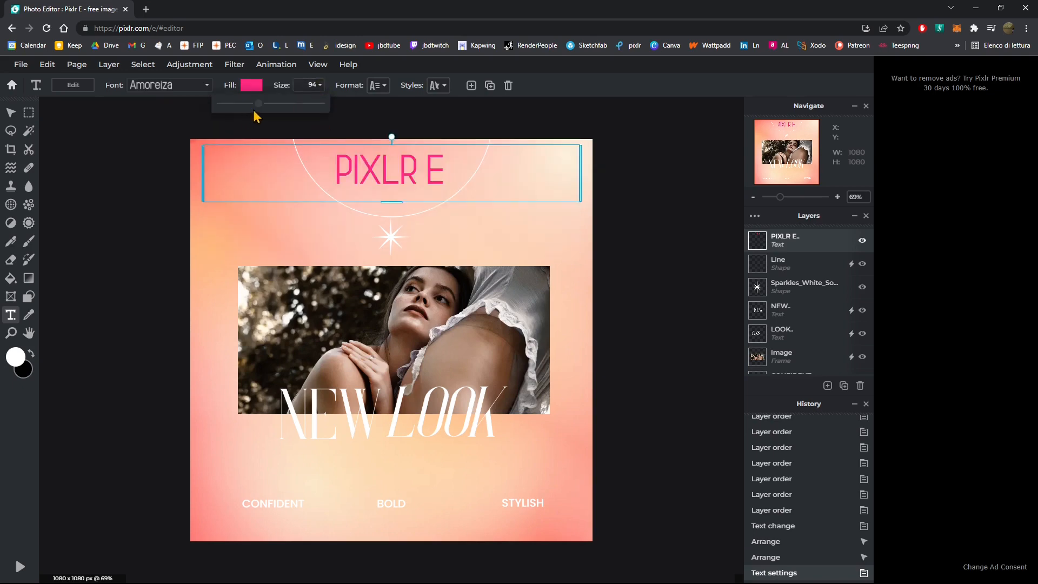
mouse_move(254, 111)
left_mouse_down()
mouse_move(294, 112)
mouse_move(262, 112)
left_mouse_up()
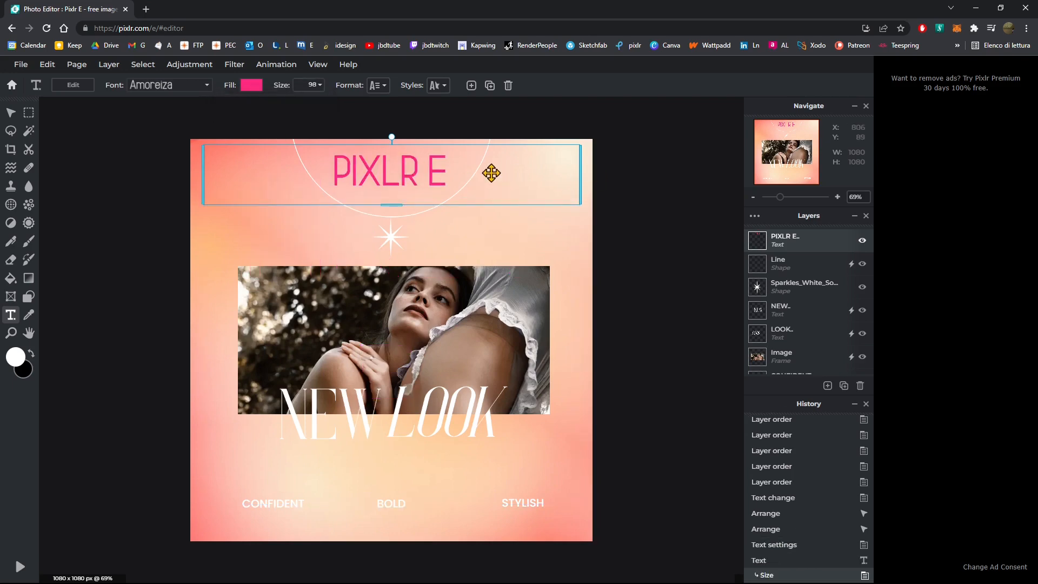
left_click(621, 190)
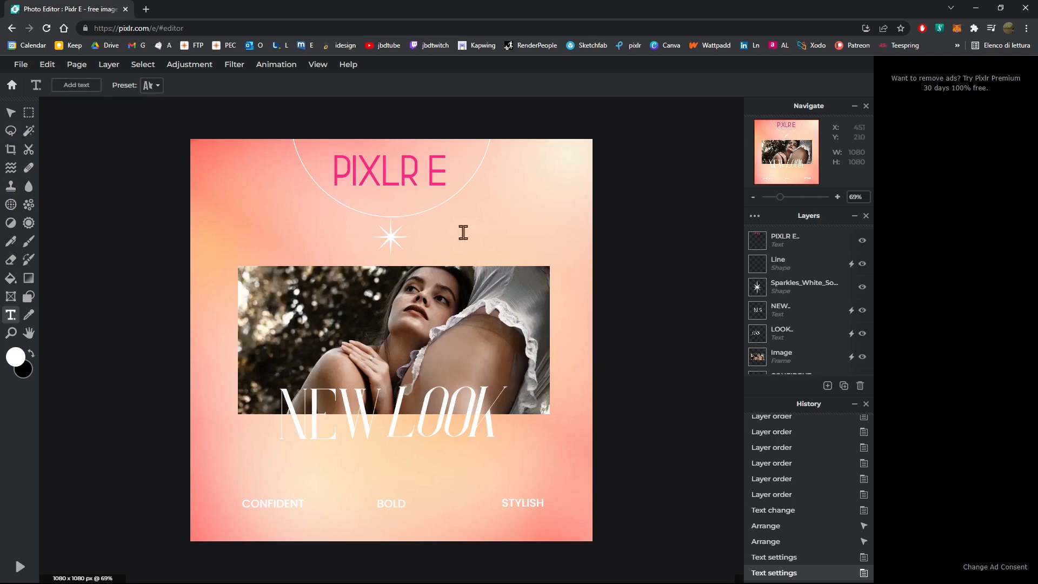
left_click(469, 318)
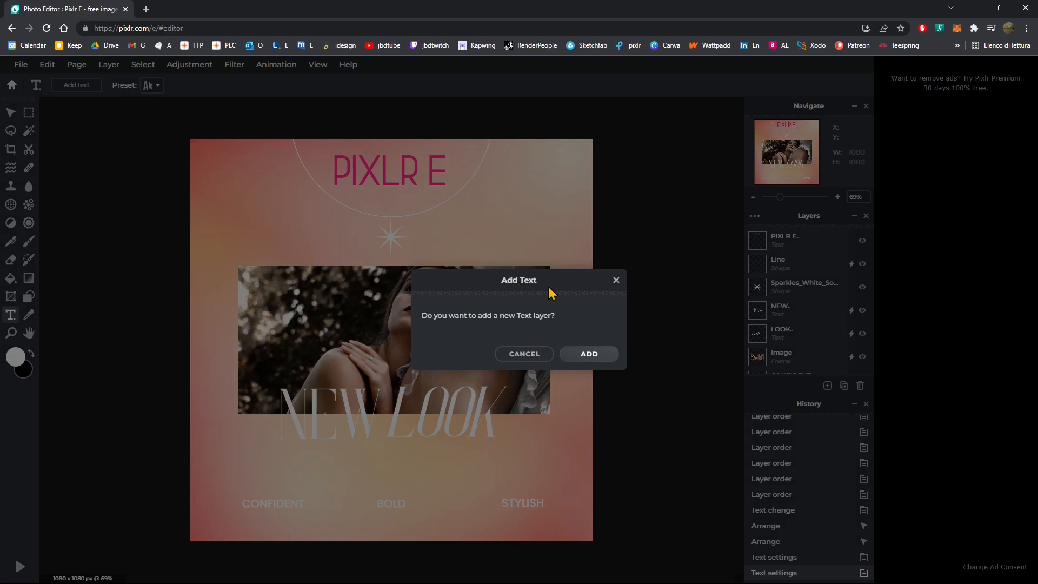
left_click(616, 279)
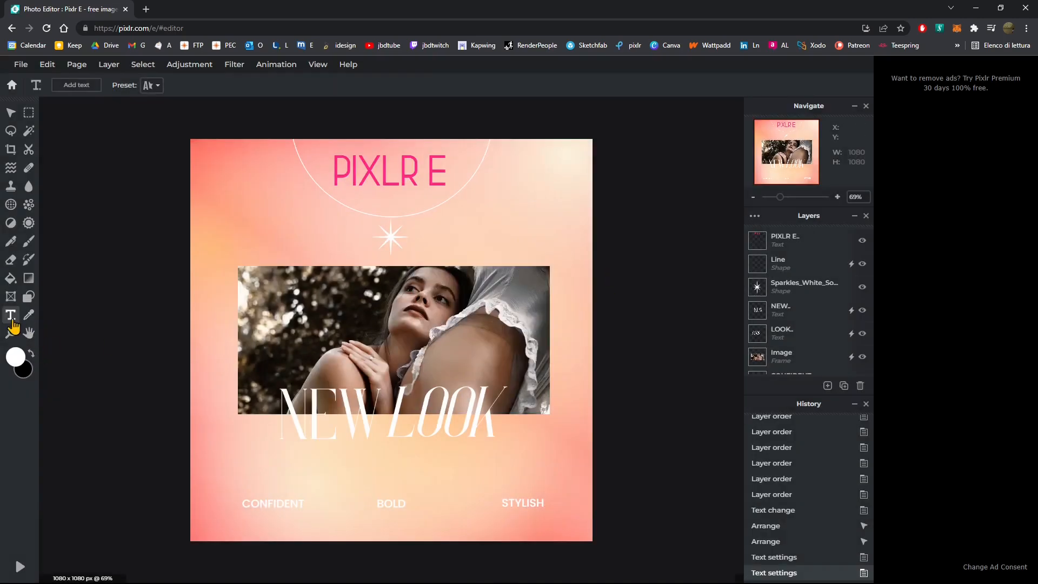
left_click(11, 113)
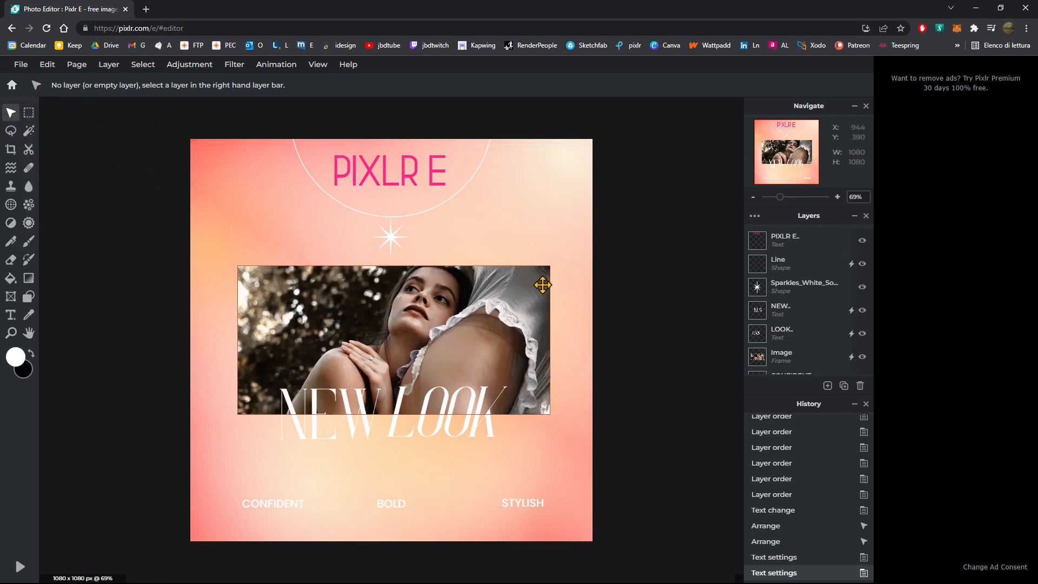
left_click_drag(542, 285, 540, 285)
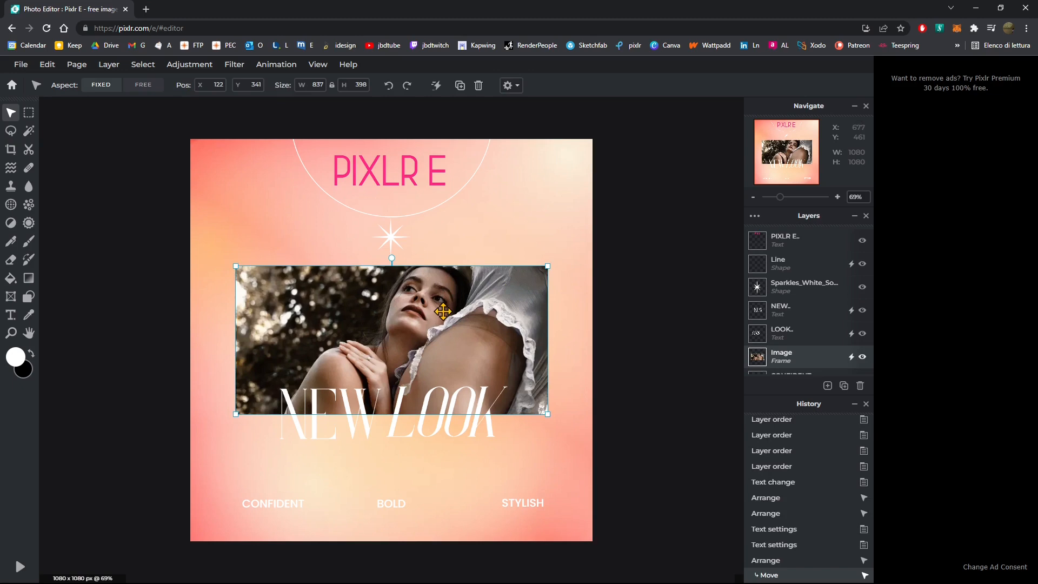
key("ctrl+z")
key("ctrl+z")
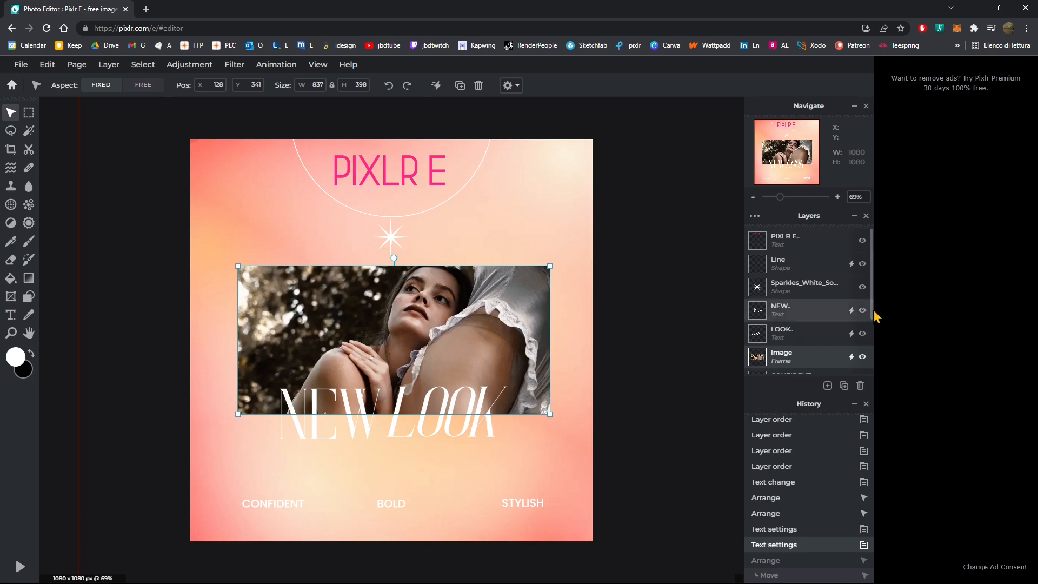
- Select the Image frame layer in the layers list and duplicate it
left_click_drag(870, 313, 433, 343)
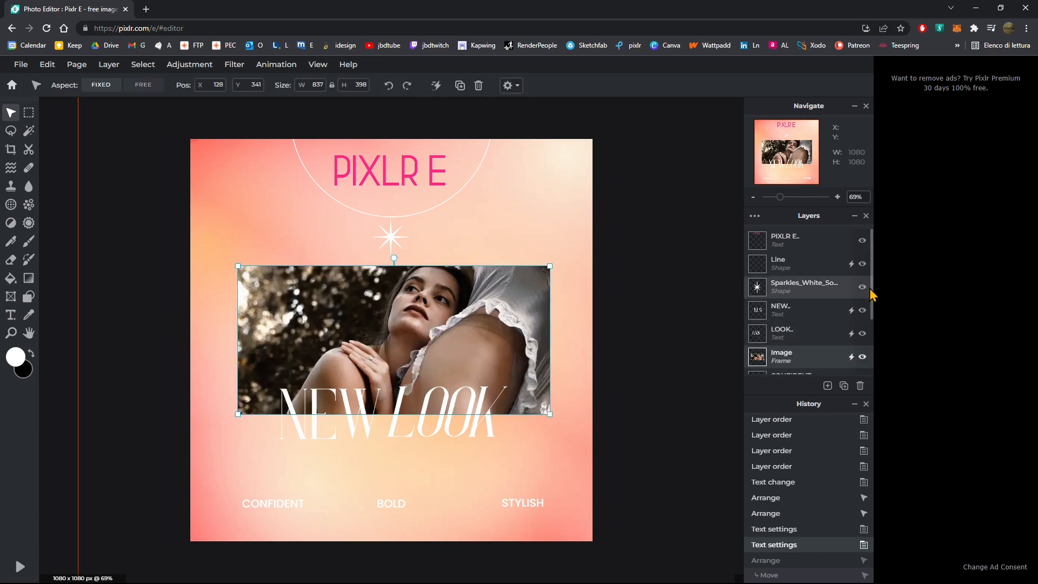
left_click_drag(871, 310, 879, 363)
scroll(779, 314, "up", 1)
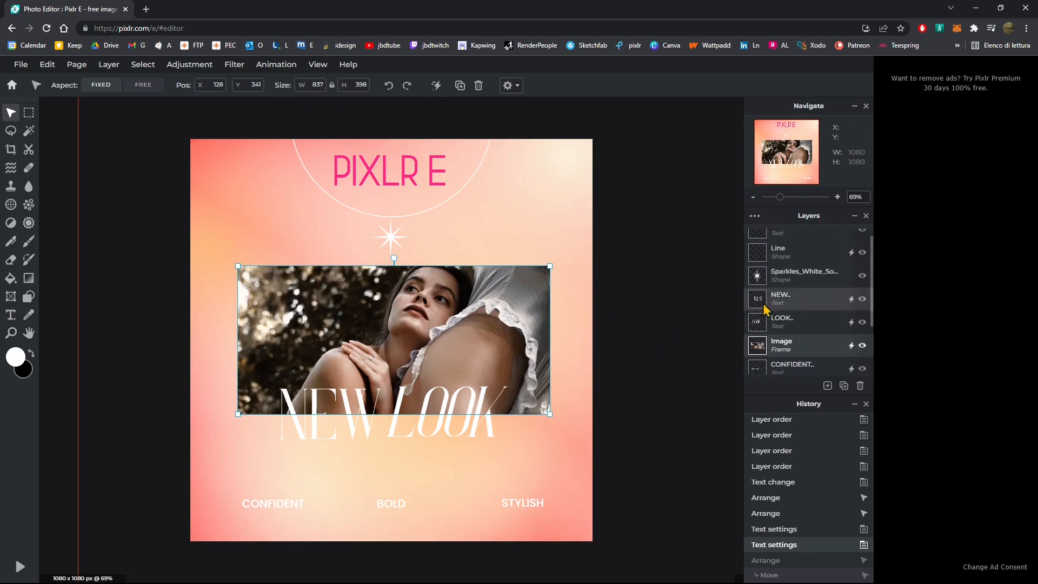
scroll(820, 352, "down", 2)
scroll(757, 331, "up", 2)
left_click_drag(758, 324, 790, 324)
left_click(792, 330)
left_click(796, 339)
scroll(874, 319, "down", 3)
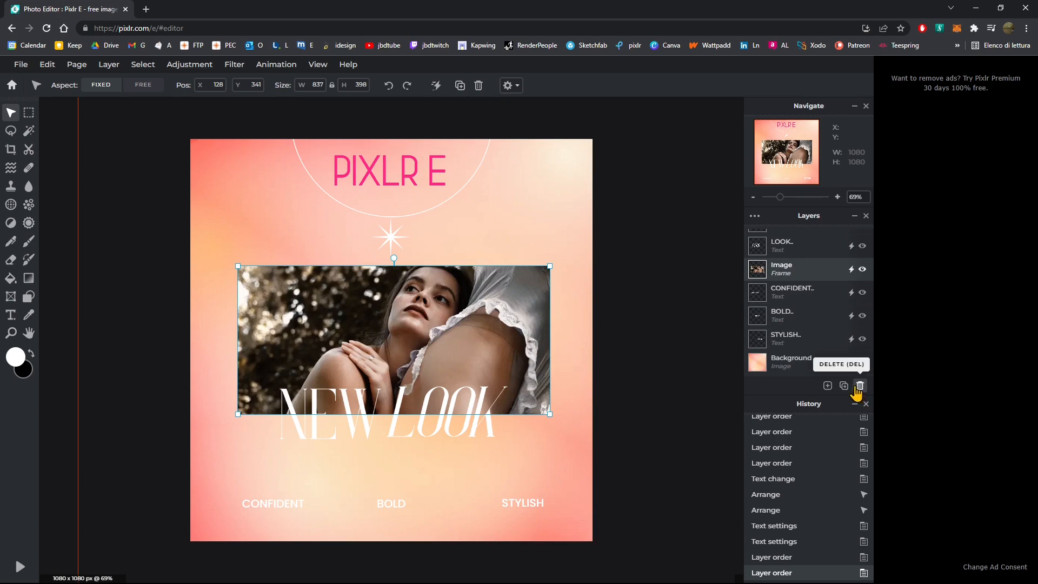
left_click(828, 386)
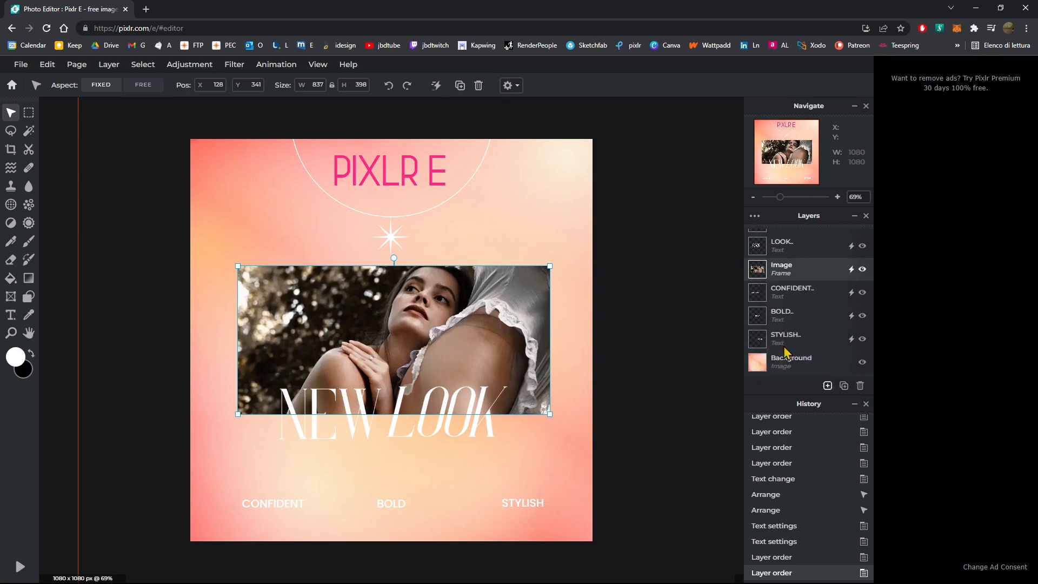
mouse_move(826, 388)
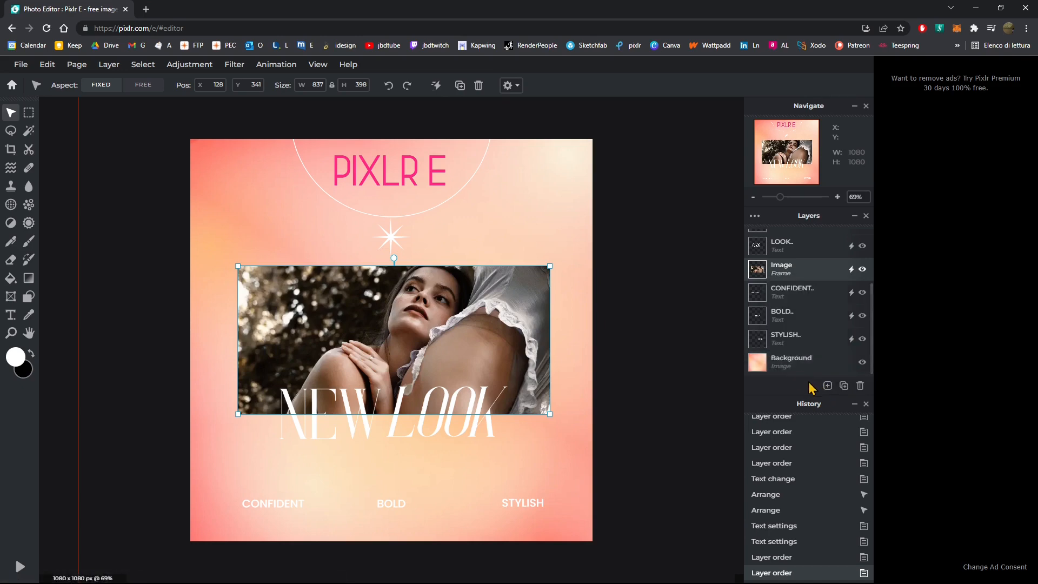
left_click(844, 386)
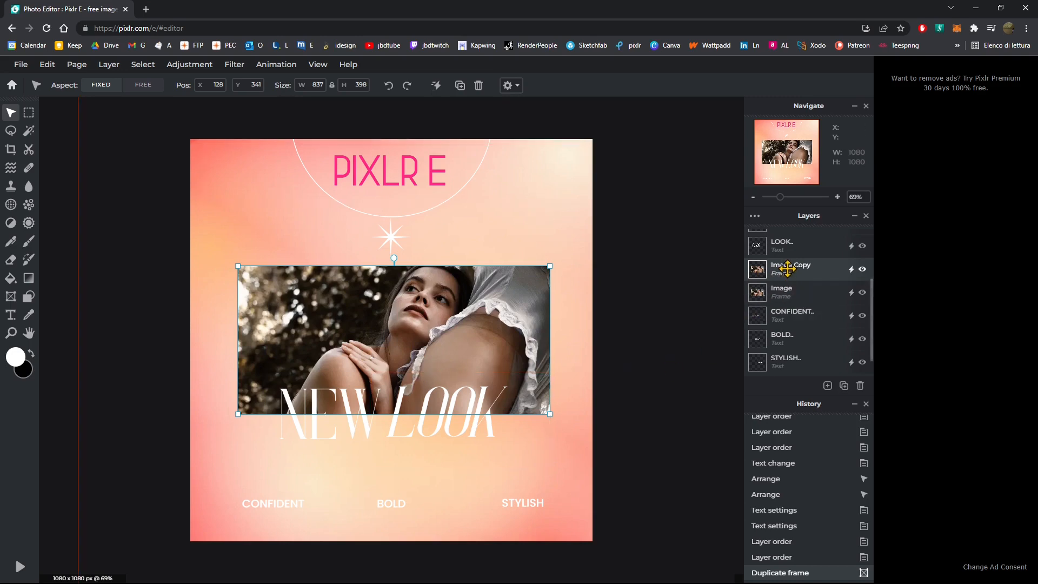
- Rename the duplicated frame layer to Image A
left_click(862, 270)
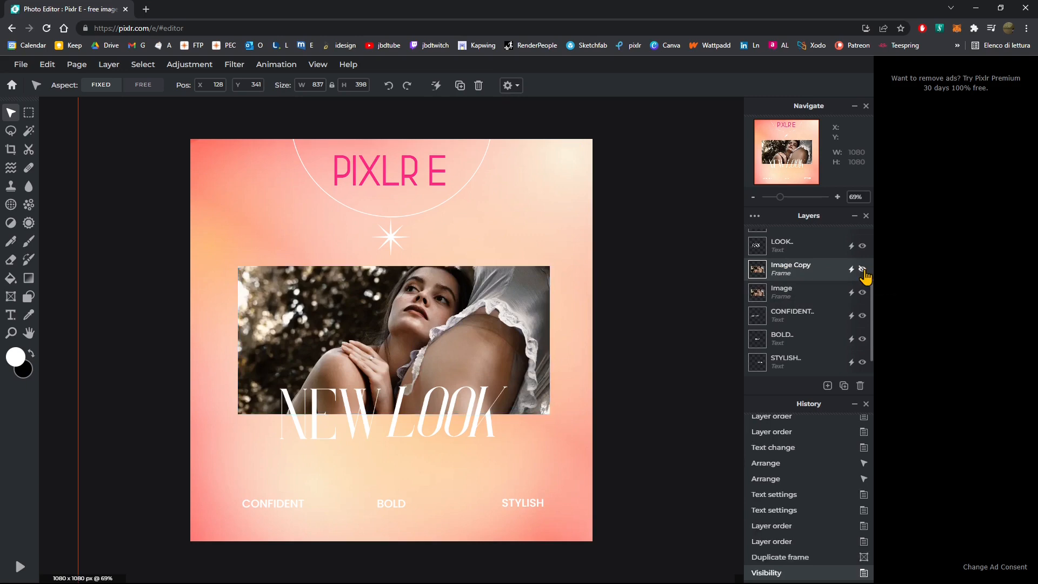
left_click(863, 269)
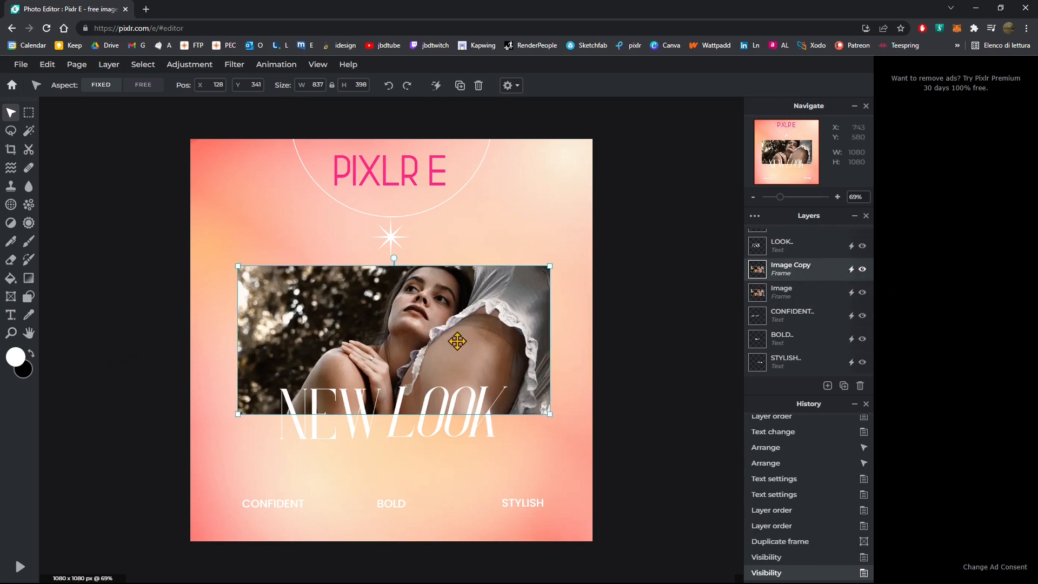
double_click(784, 266)
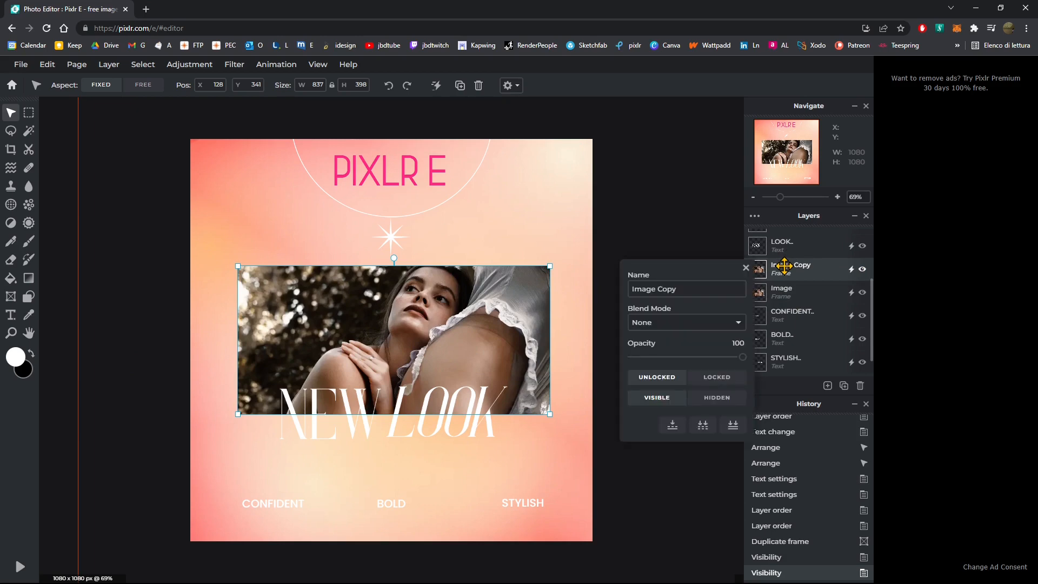
left_click(784, 266)
double_click(789, 267)
left_click(675, 287)
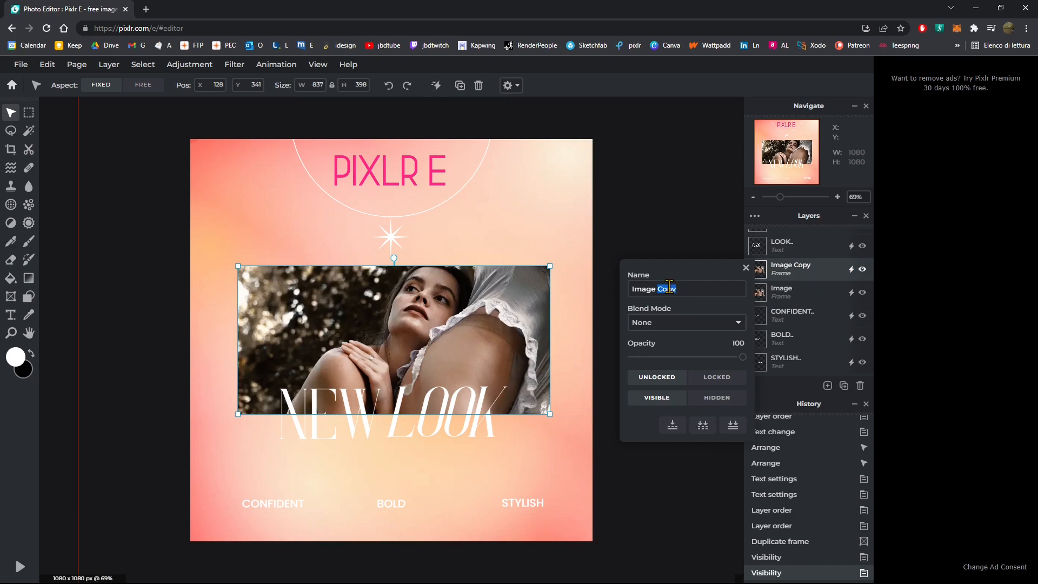
type("A")
key("Return")
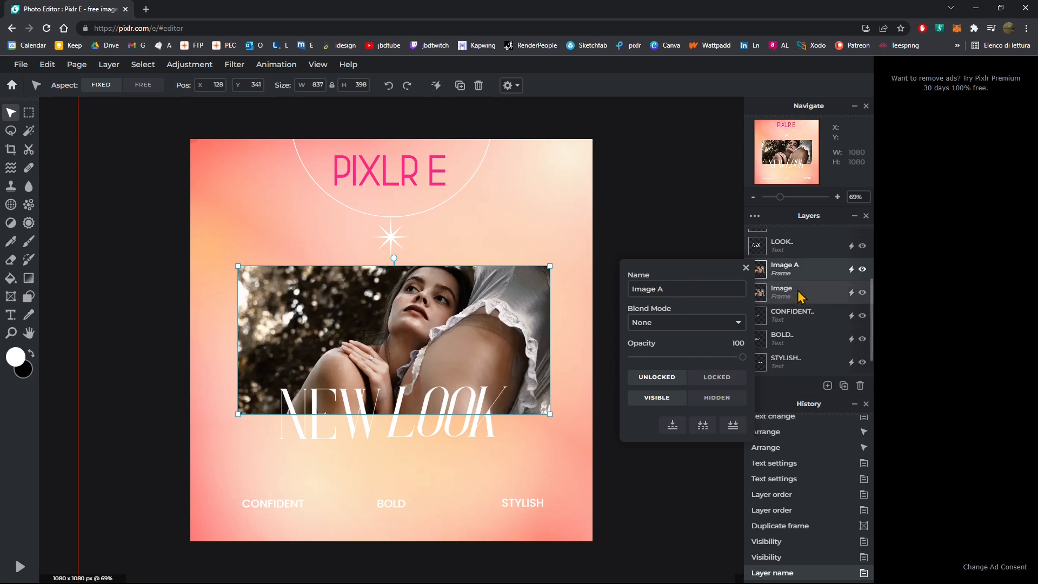
left_click(746, 268)
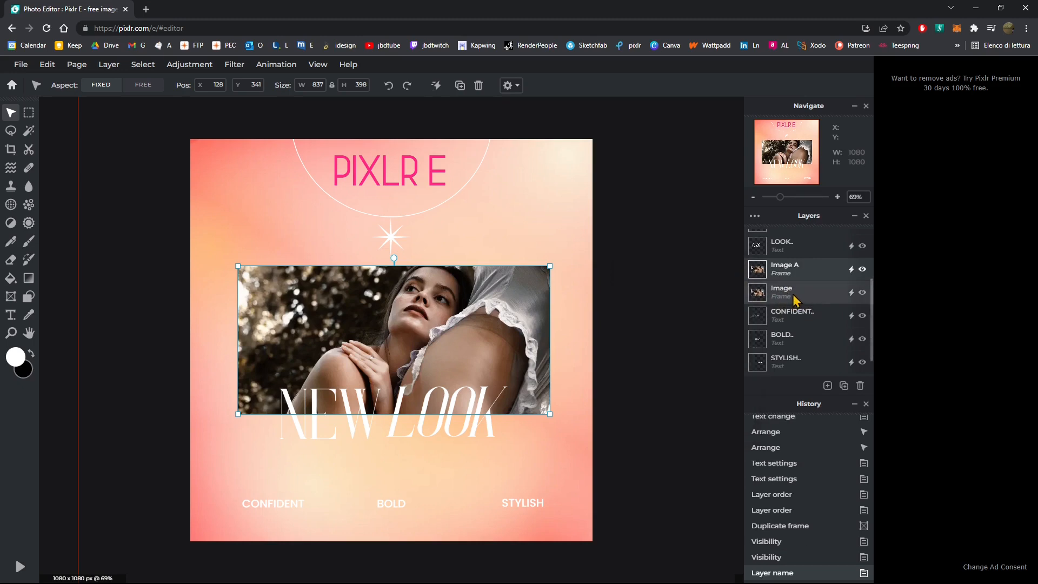
- Rename the original Image frame layer to Image B
double_click(787, 299)
left_click(678, 322)
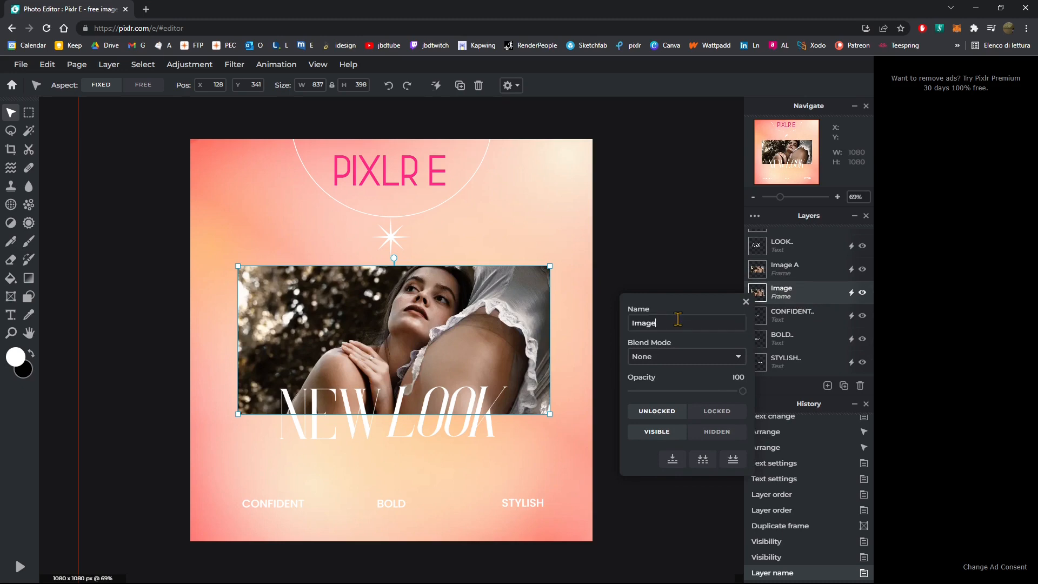
type("B")
key("Return")
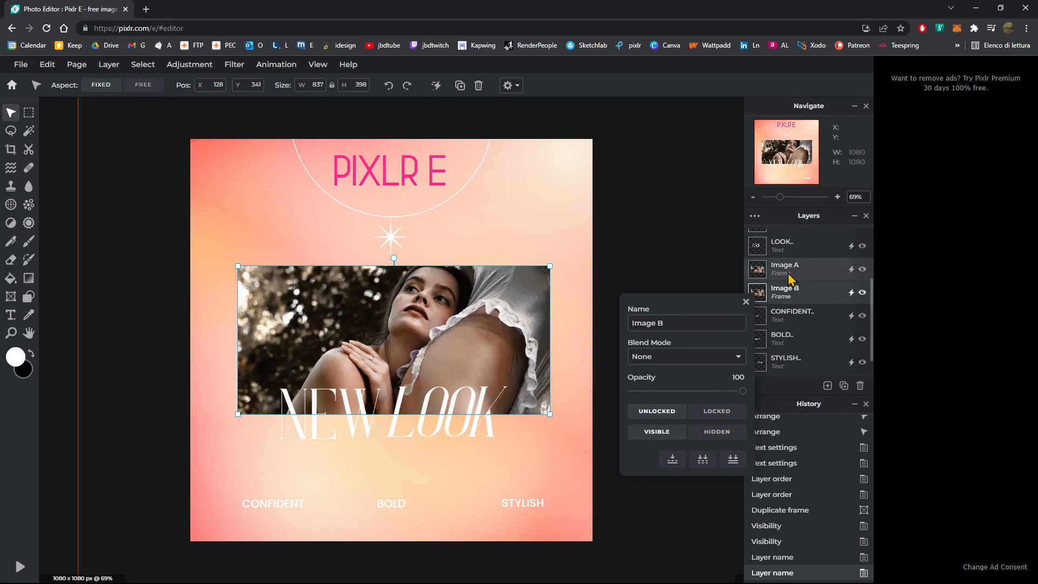
left_click(746, 301)
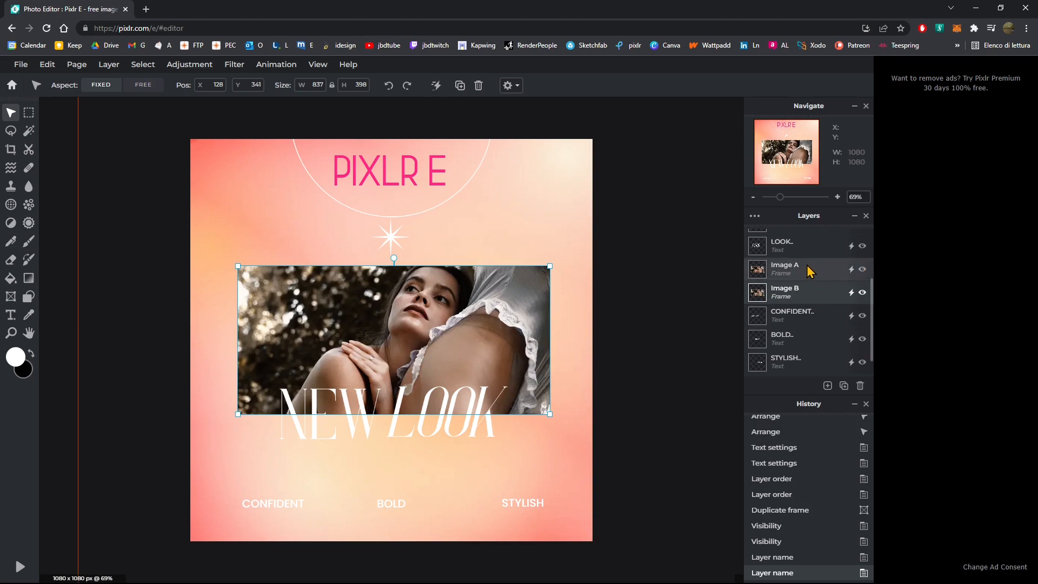
- Replace the picture in the Image A frame with the photo P_20210220_163809 using the Frame tool
left_click(863, 292)
left_click(862, 292)
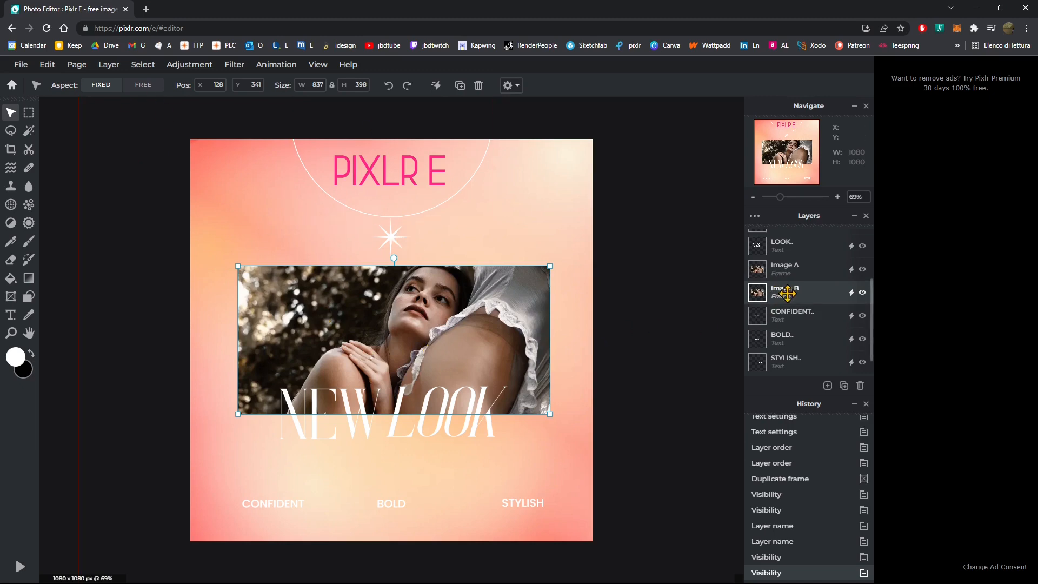
left_click(782, 271)
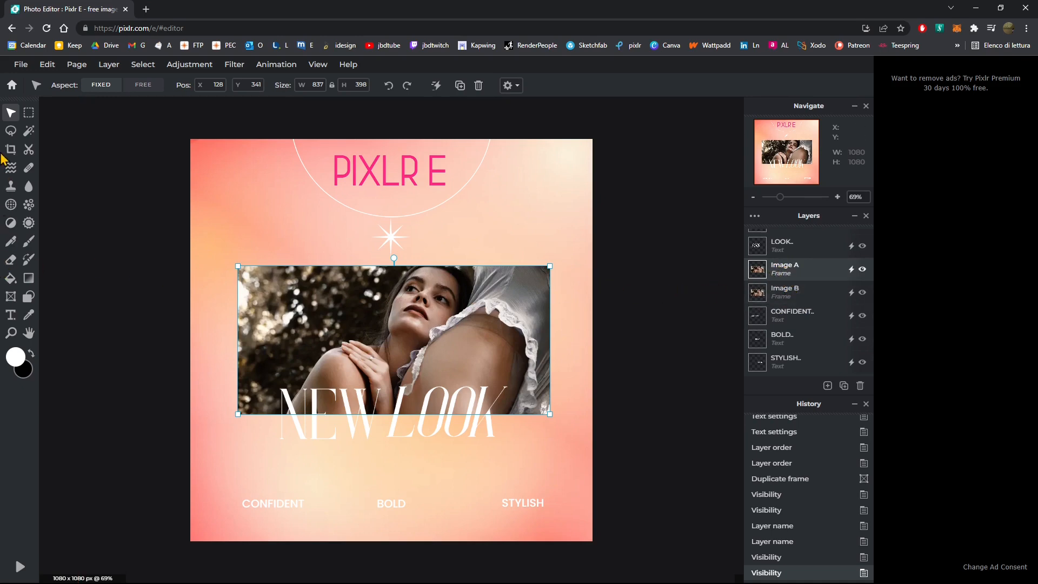
left_click(10, 303)
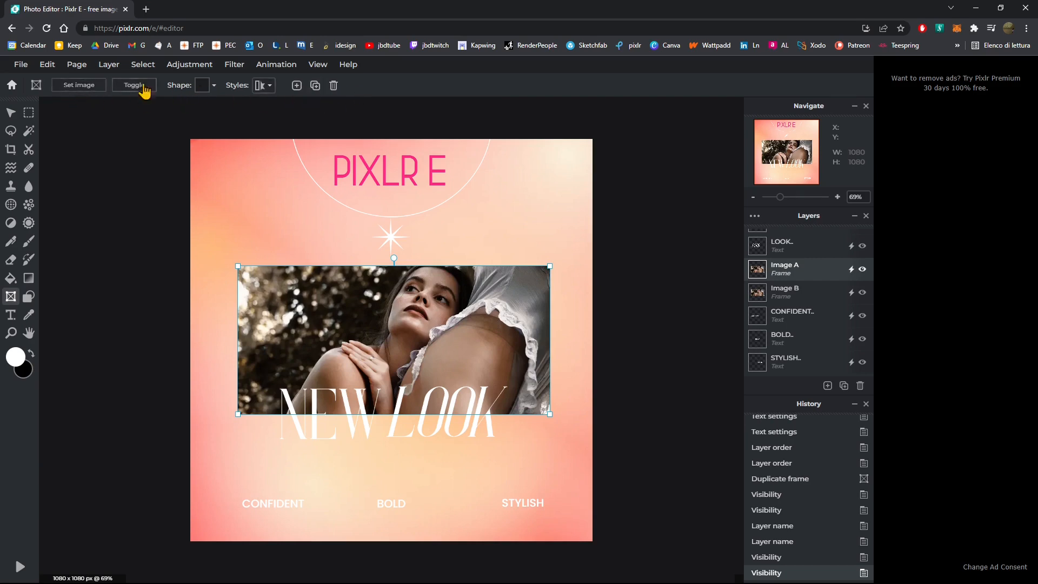
left_click(81, 86)
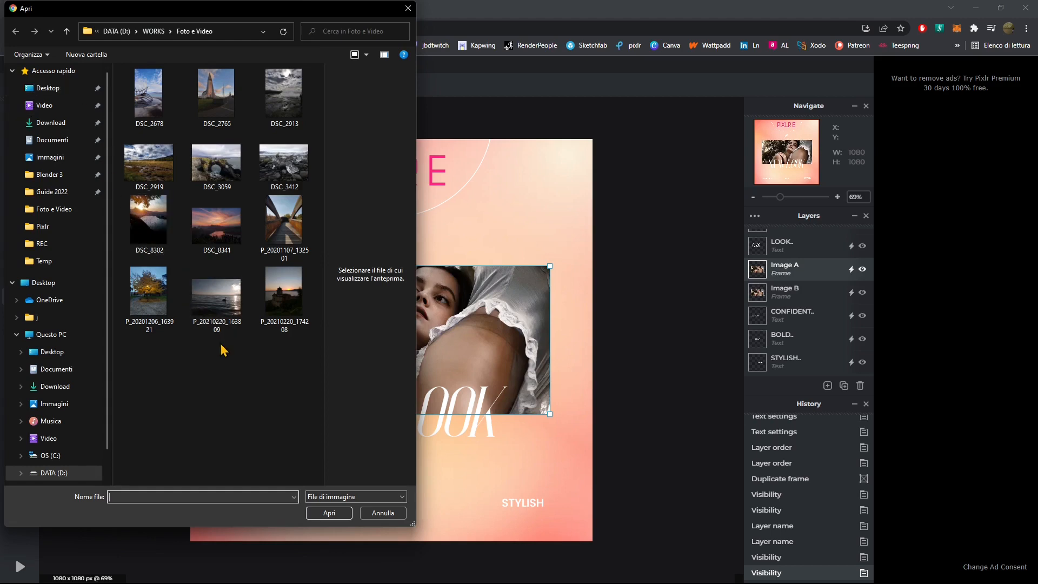
left_click(233, 321)
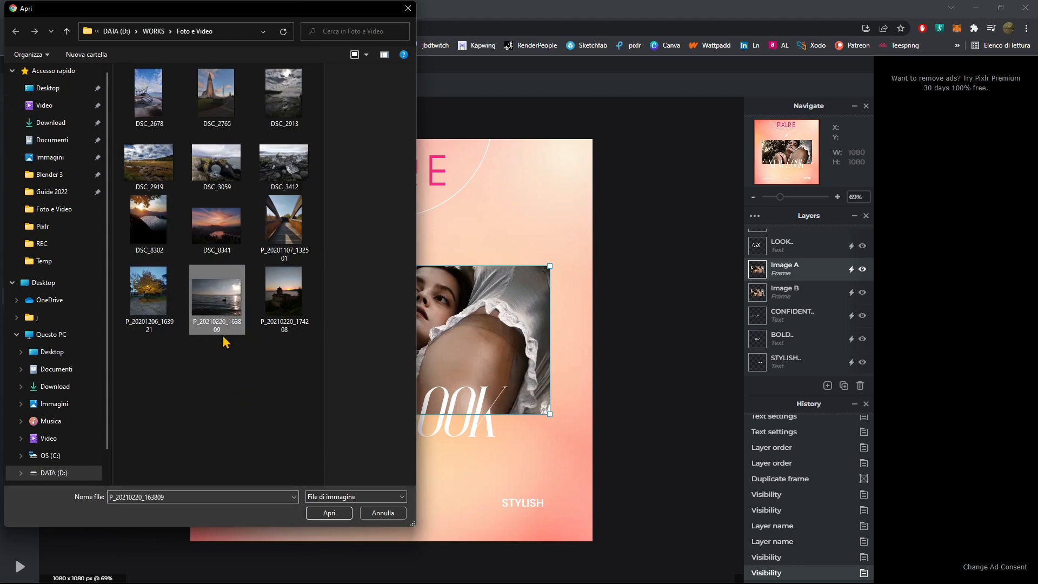
left_click(331, 514)
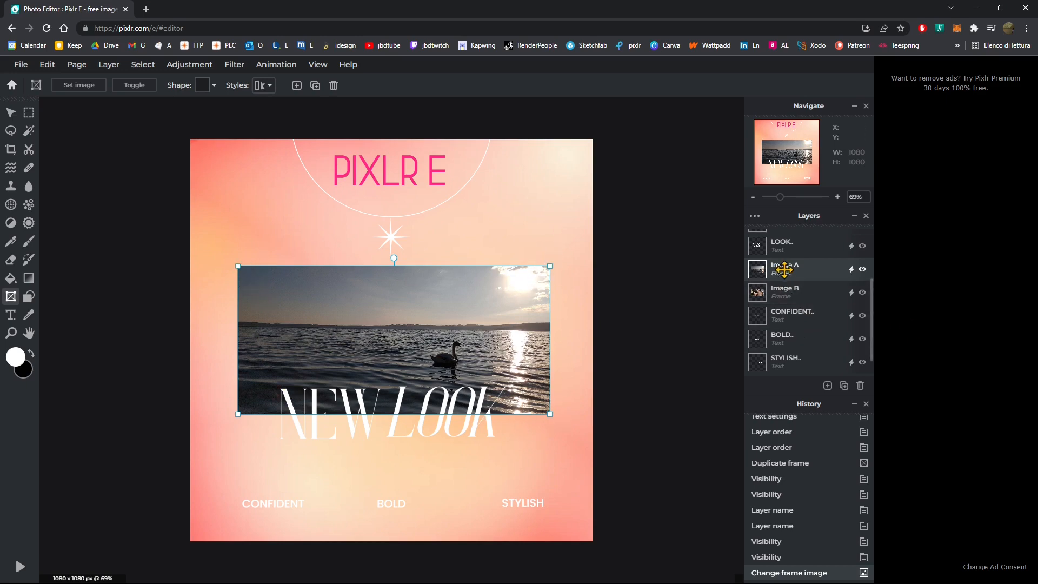
- Toggle the Image A layer's visibility to compare the two frame photos
left_click(656, 301)
left_click(864, 273)
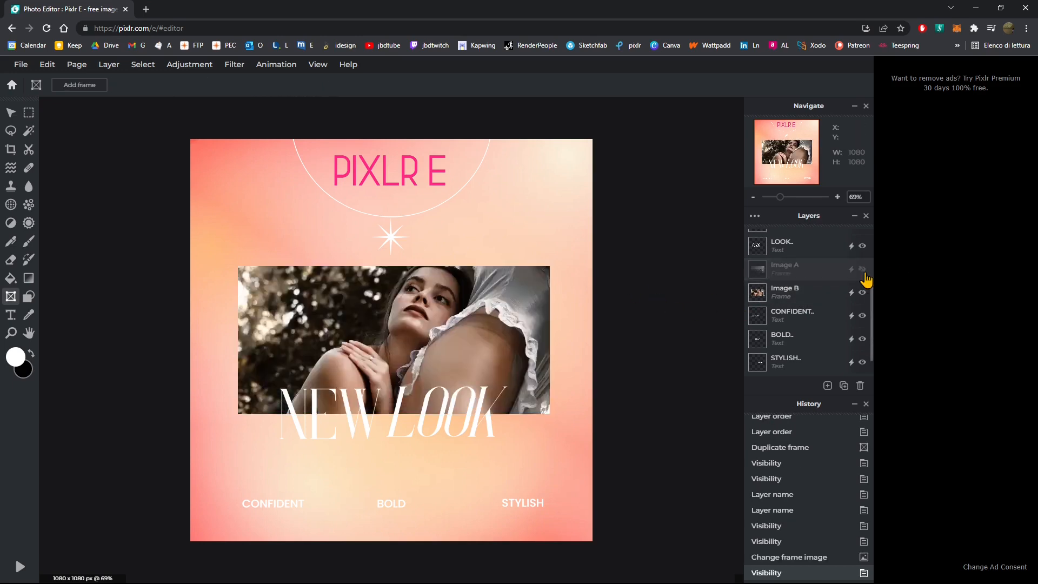
left_click(864, 273)
left_click(863, 273)
left_click(864, 273)
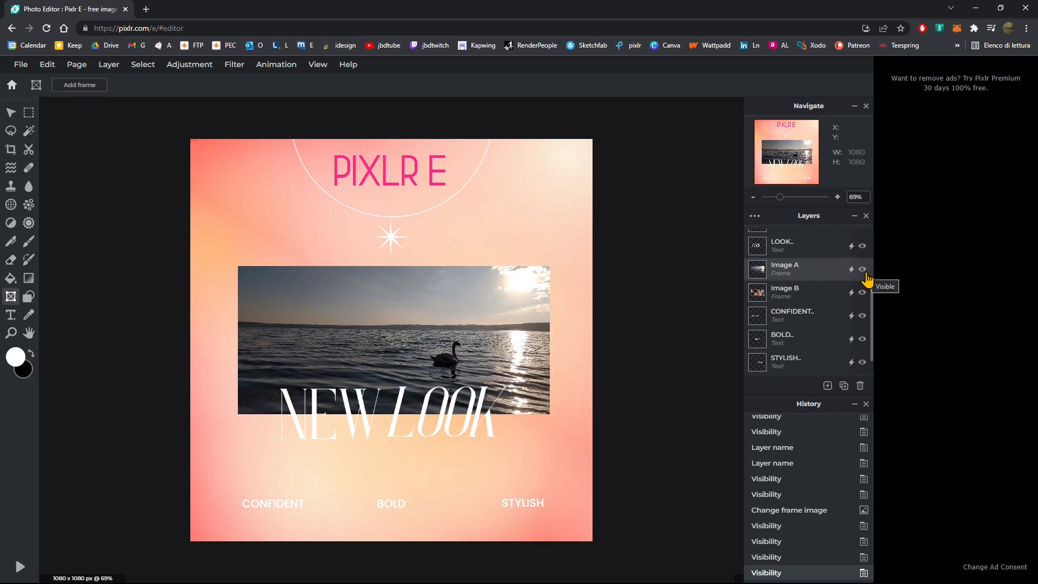
left_click(864, 273)
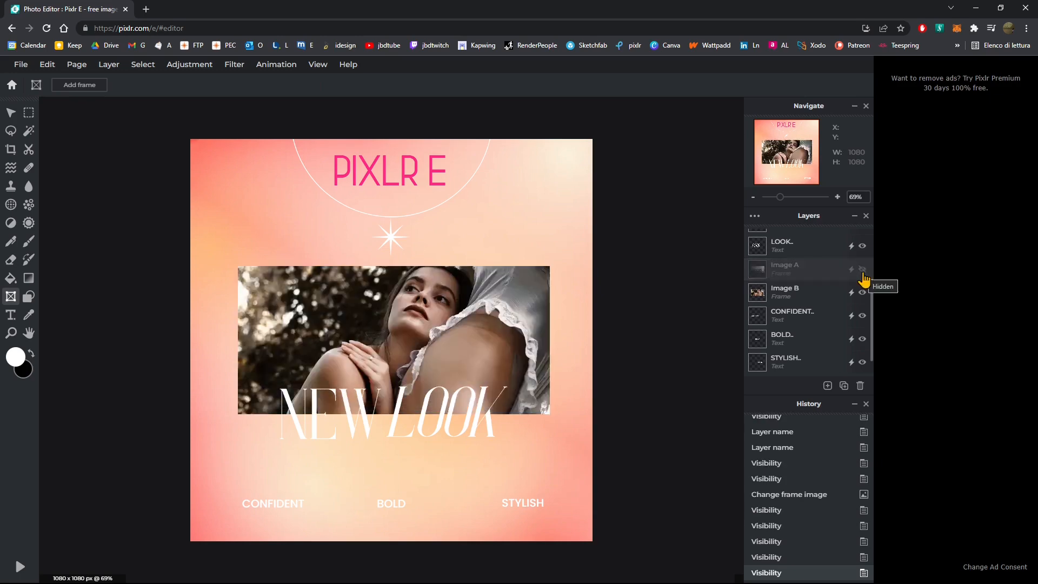
left_click(864, 273)
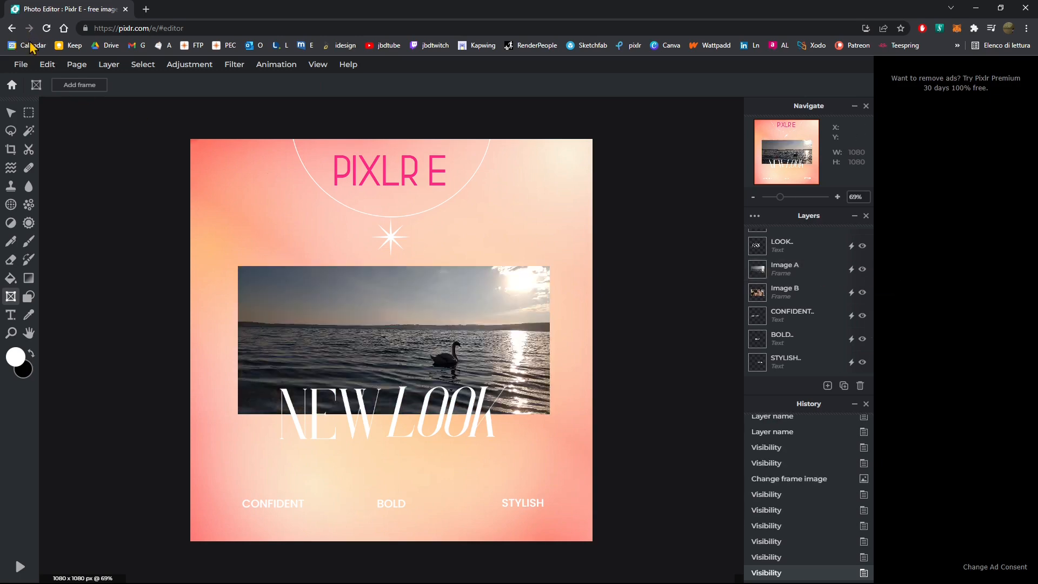
- Save the design as a JPG image named Yuyu Studio New Look A
left_click(20, 65)
left_click(27, 161)
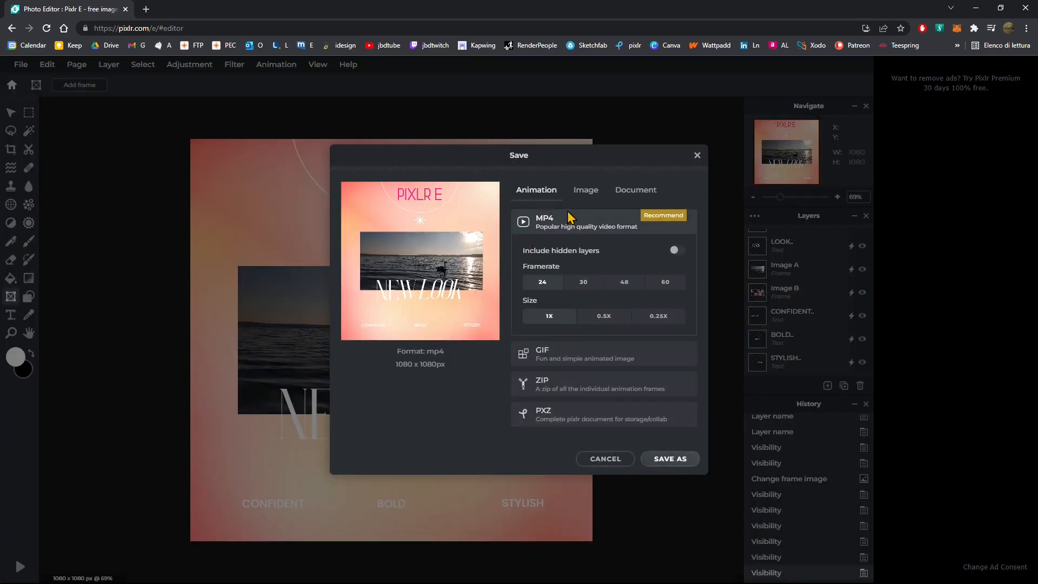
left_click(585, 190)
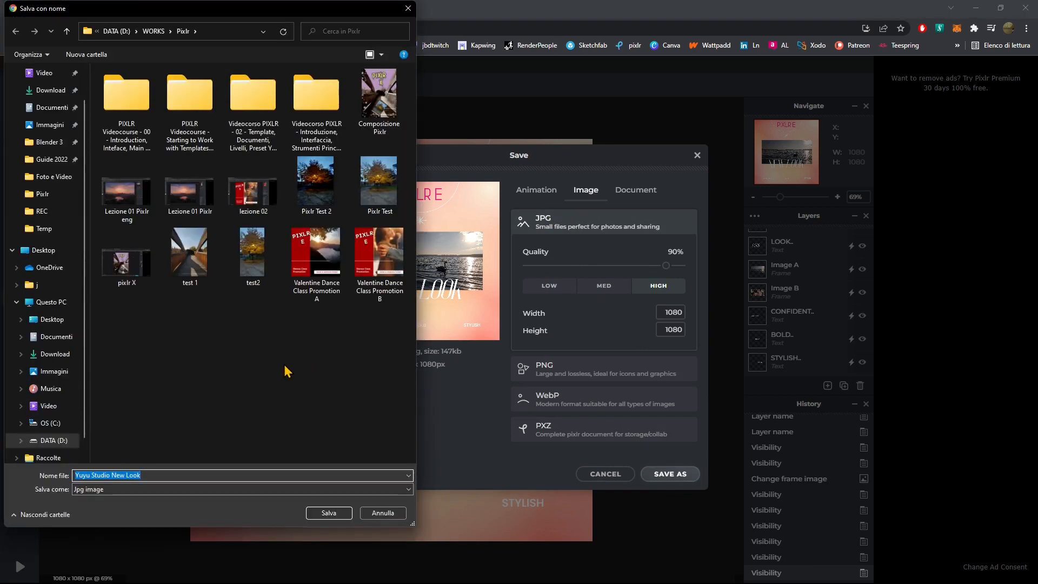
key("End")
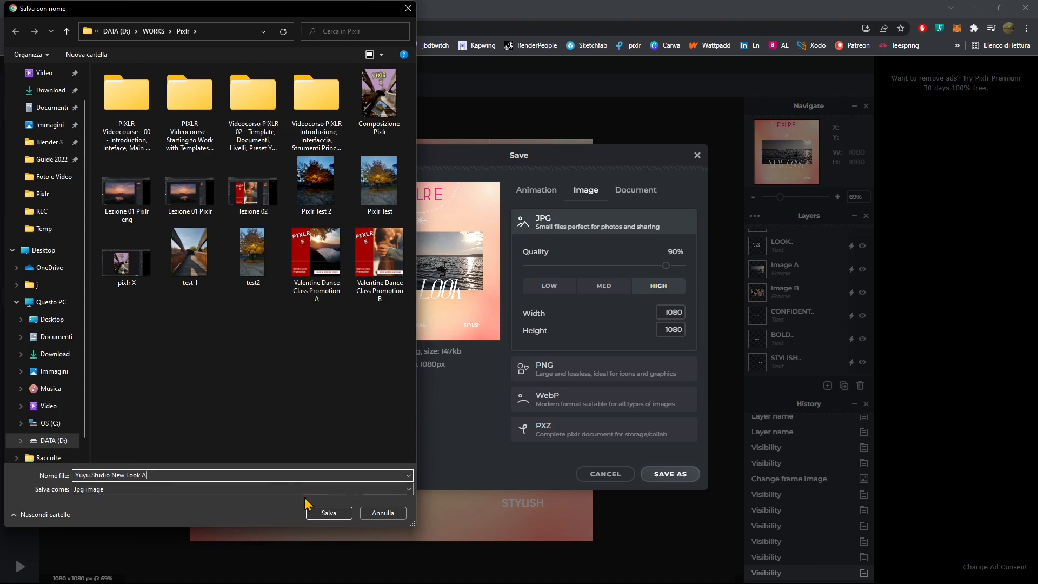
left_click(338, 512)
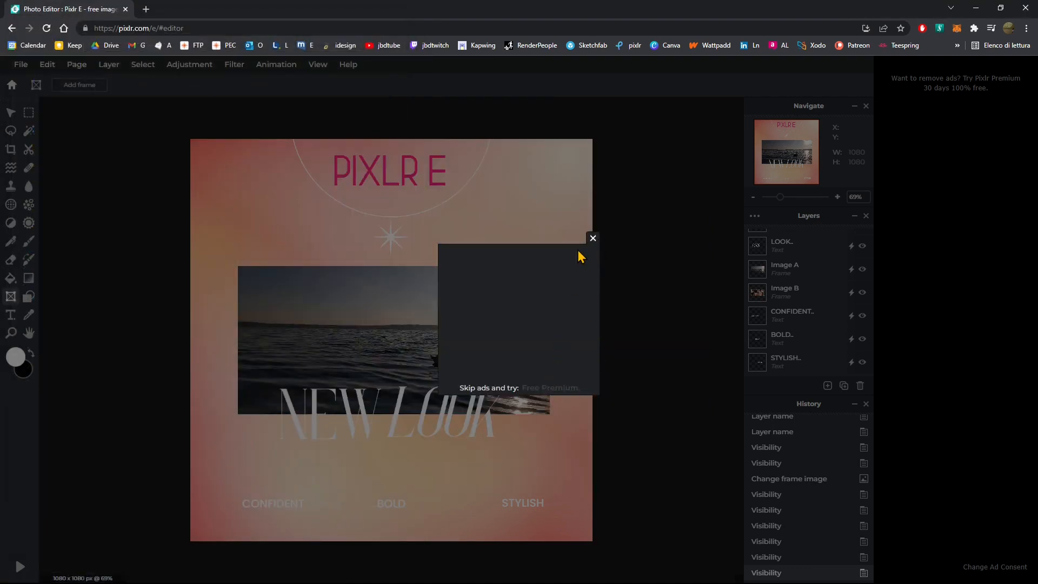
left_click(592, 239)
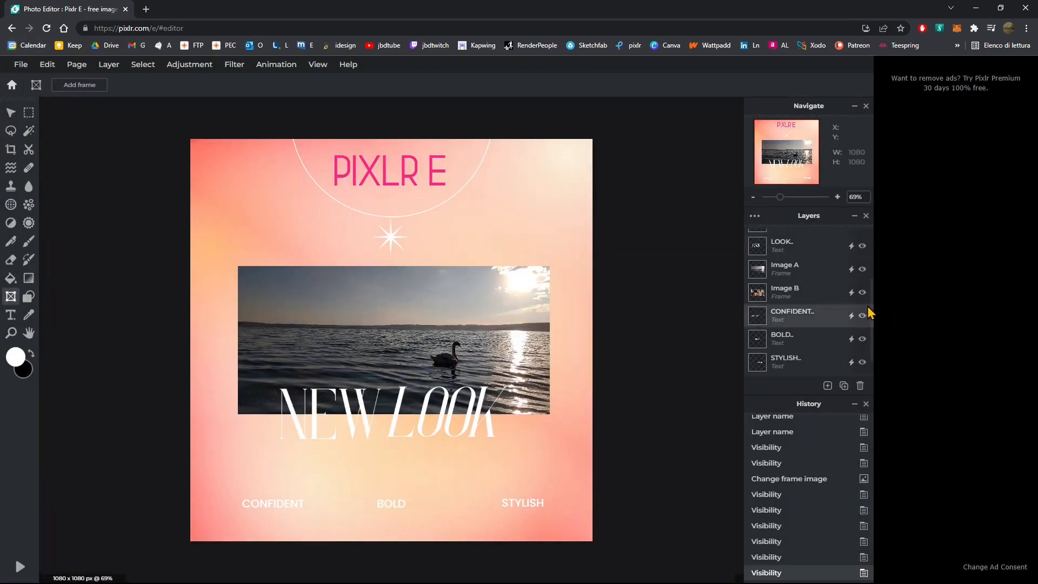
- Hide the Image A layer and save the design as a JPG image named Yuyu Studio New Look B
left_click(859, 277)
left_click(862, 268)
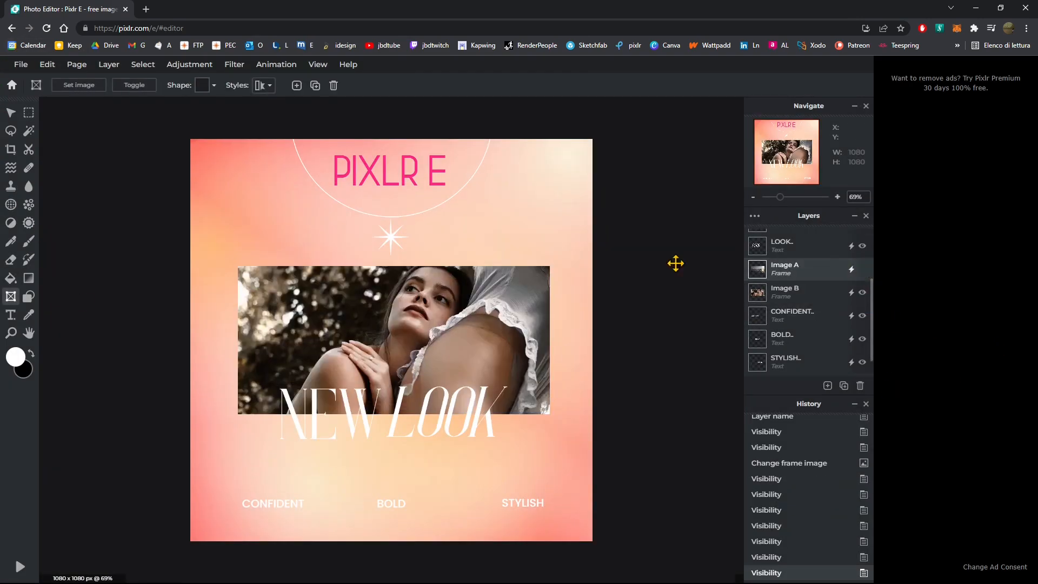
left_click(20, 64)
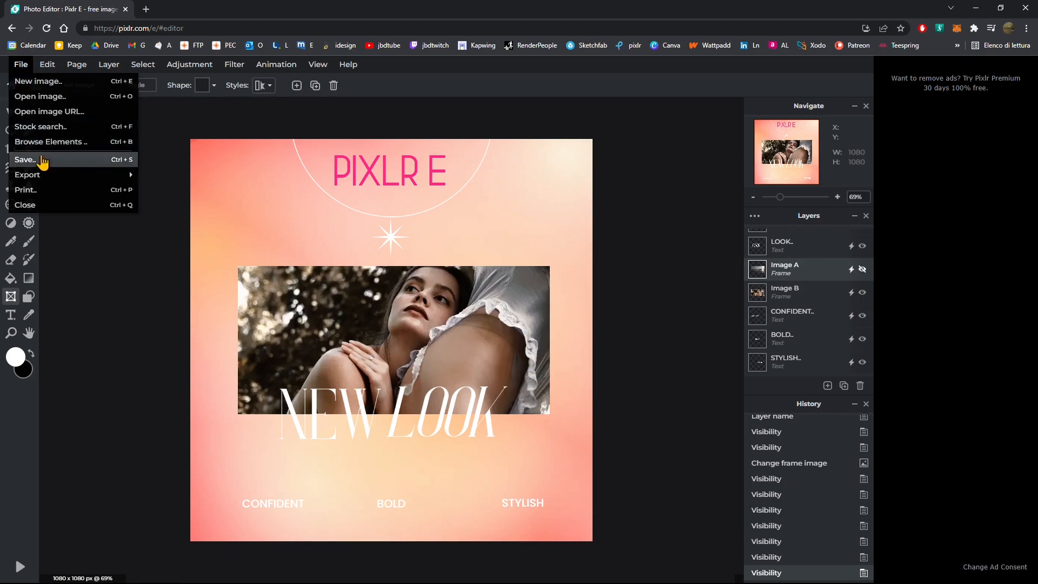
left_click(50, 162)
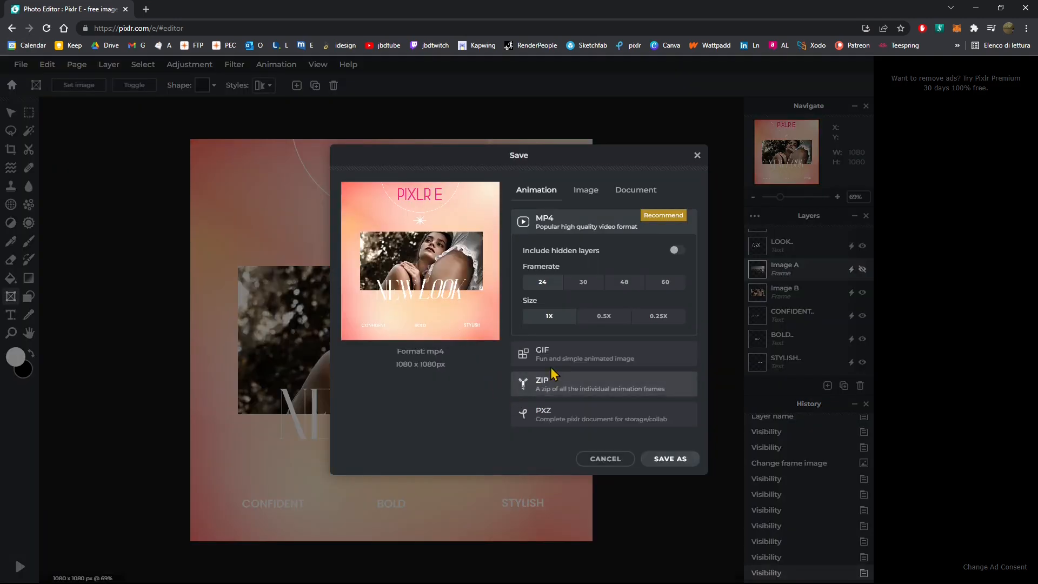
left_click(586, 190)
left_click(565, 224)
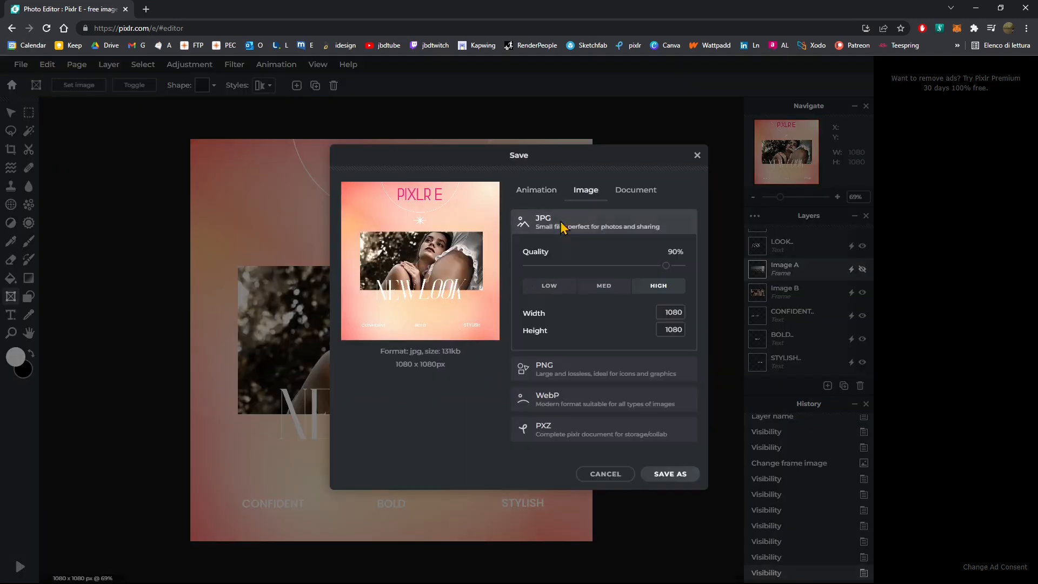
left_click(663, 475)
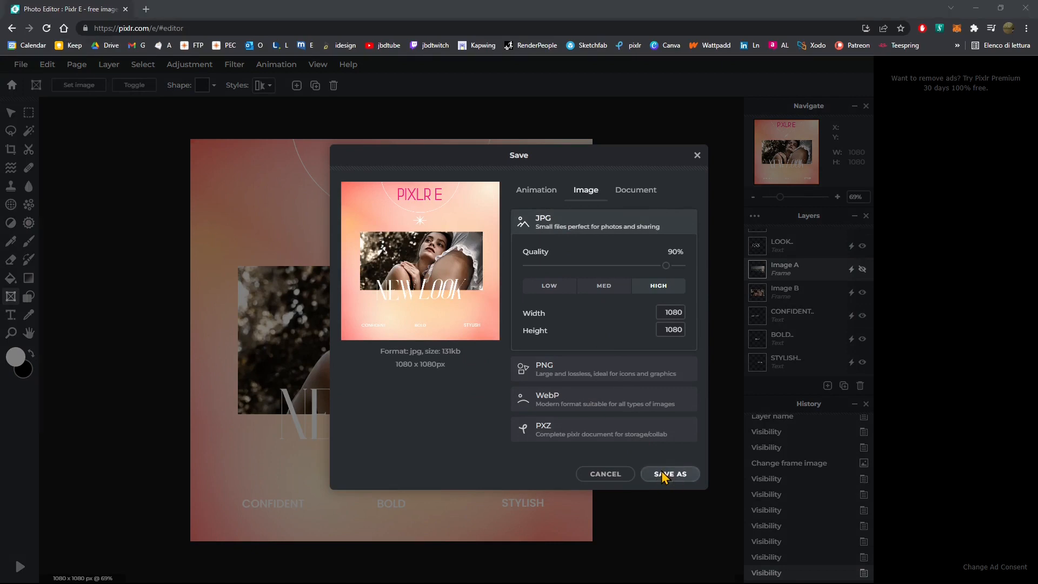
left_click(170, 475)
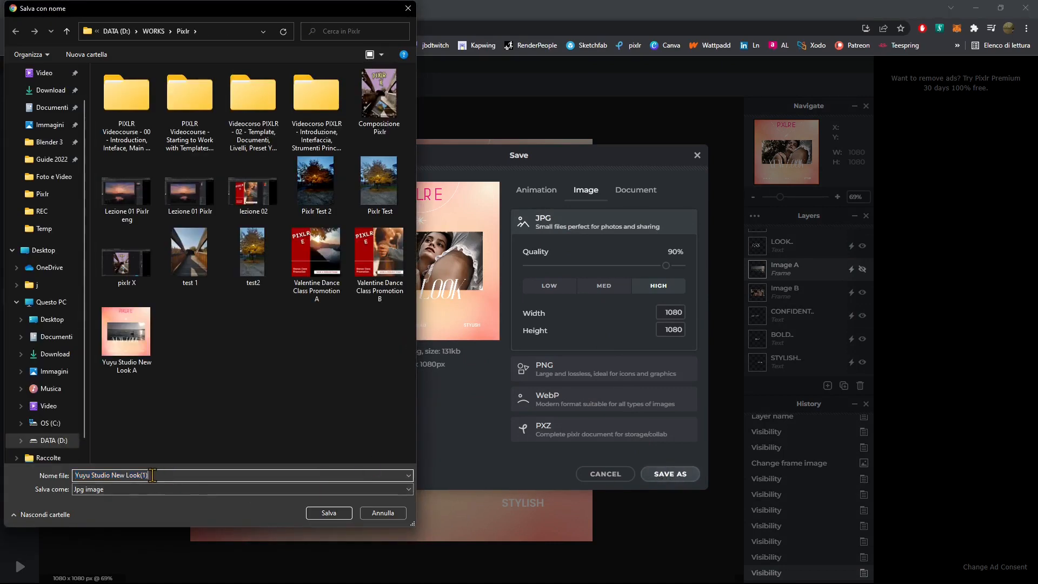
type("B")
left_click(328, 512)
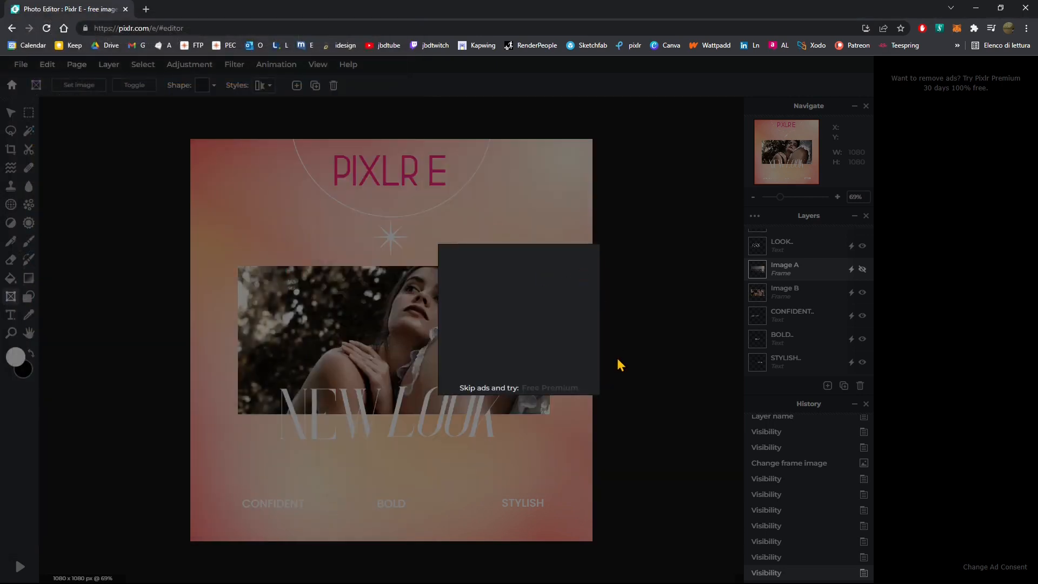
left_click(593, 238)
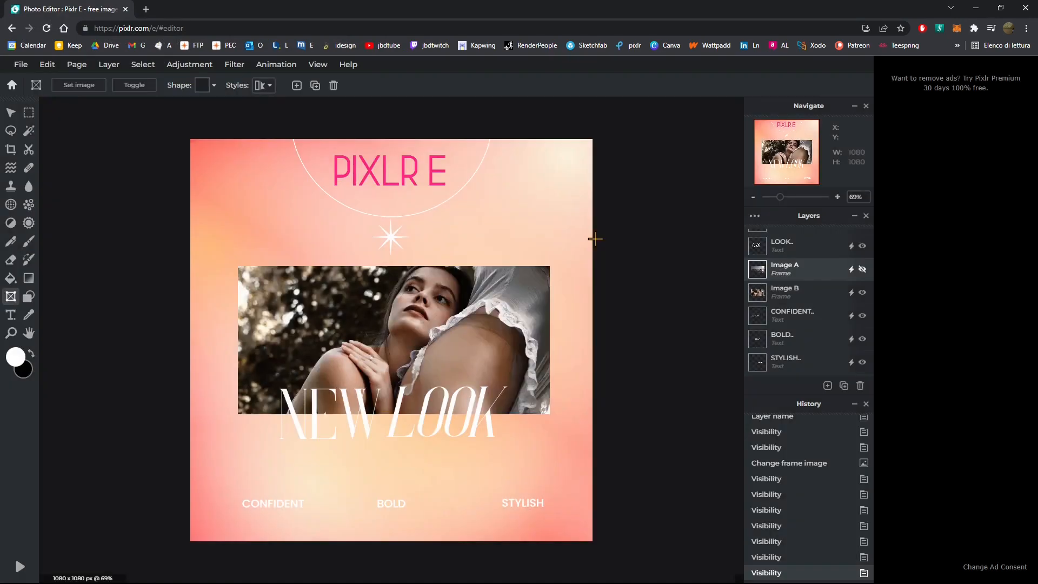
- Toggle the sparkles shape layer's visibility off and back on, and review the layer list
scroll(800, 308, "up", 3)
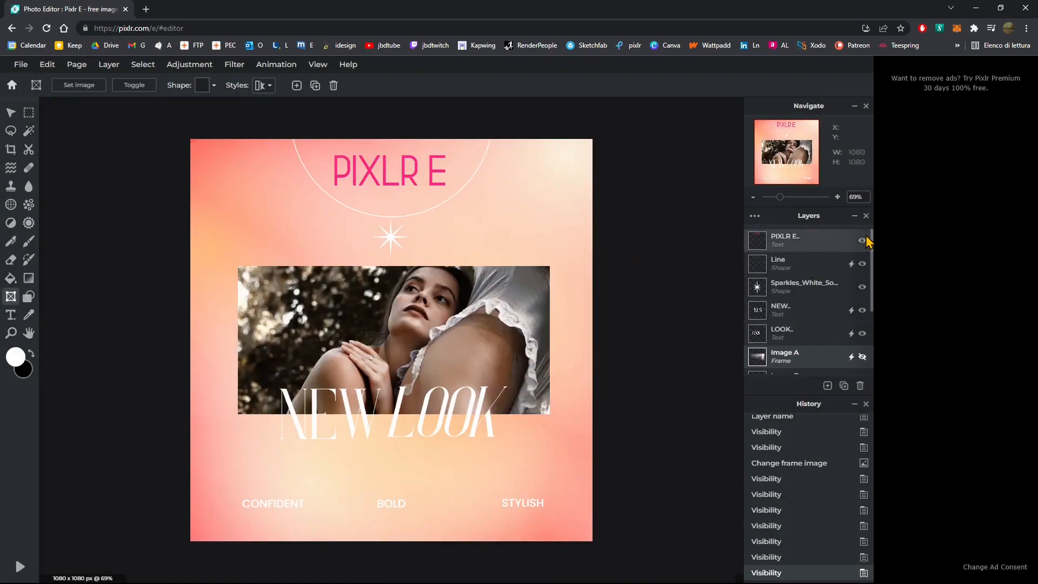
left_click(862, 287)
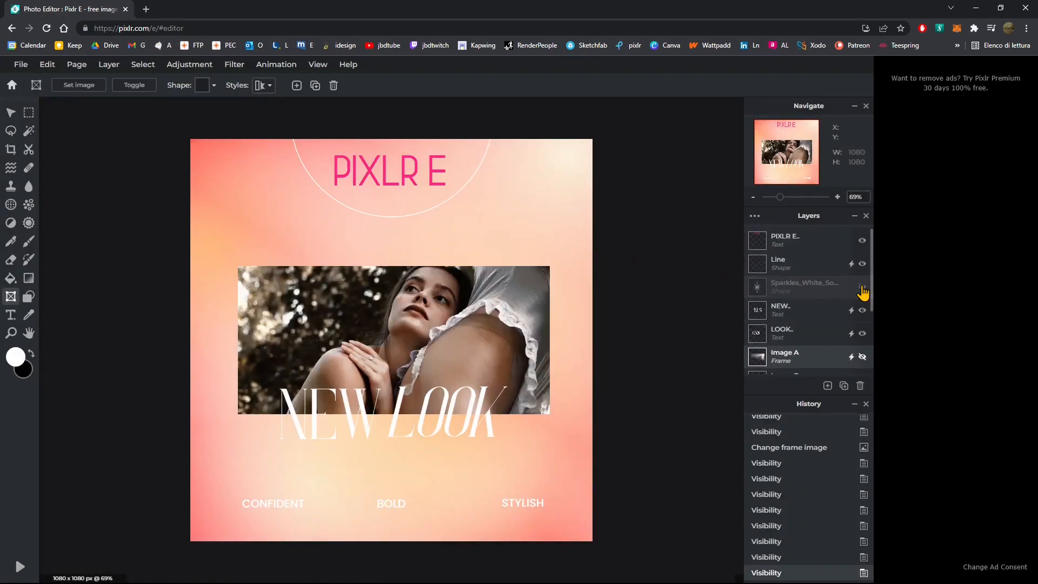
left_click(863, 287)
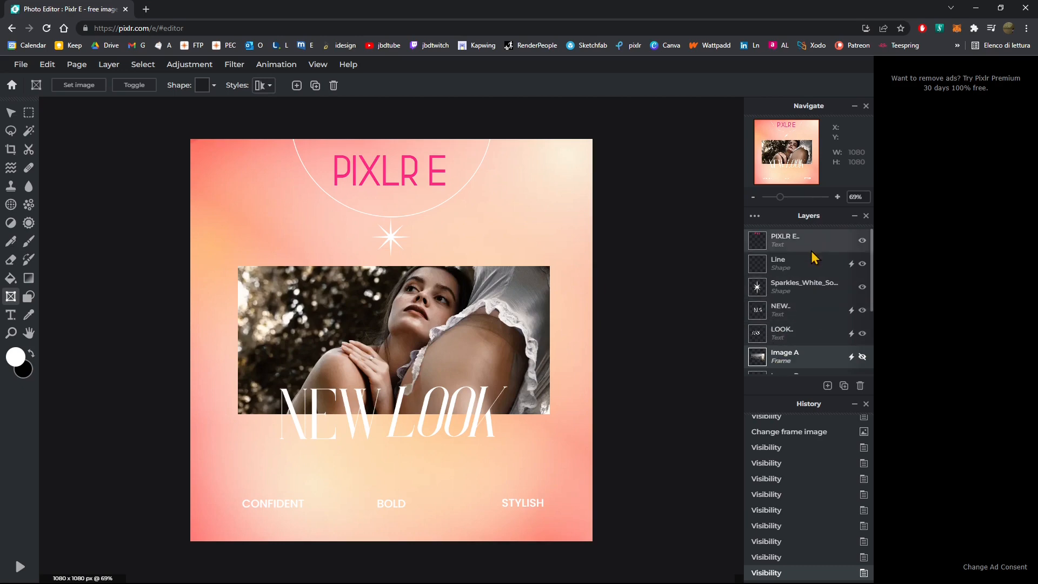
scroll(870, 313, "down", 2)
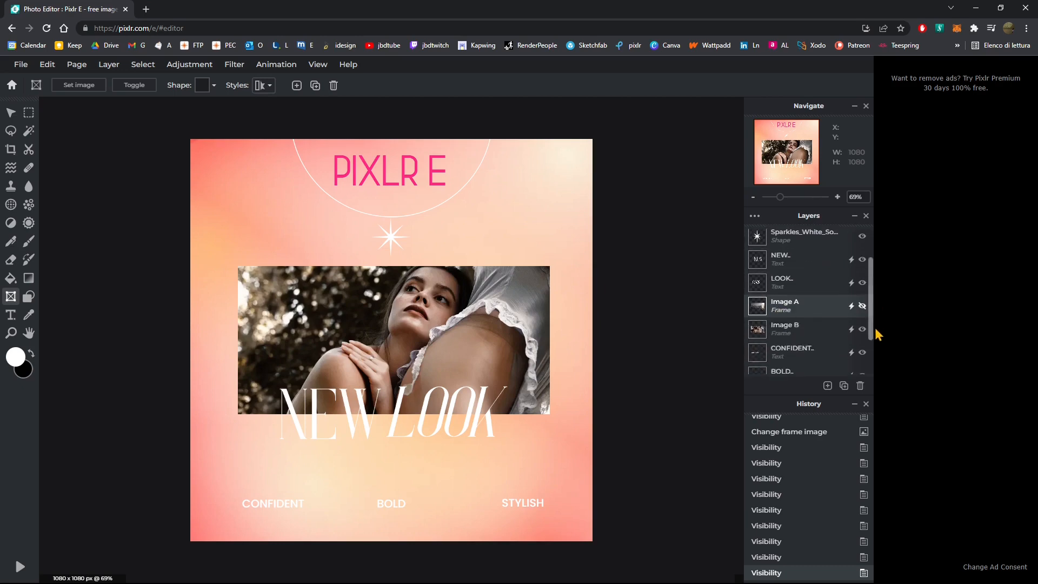
scroll(871, 362, "down", 2)
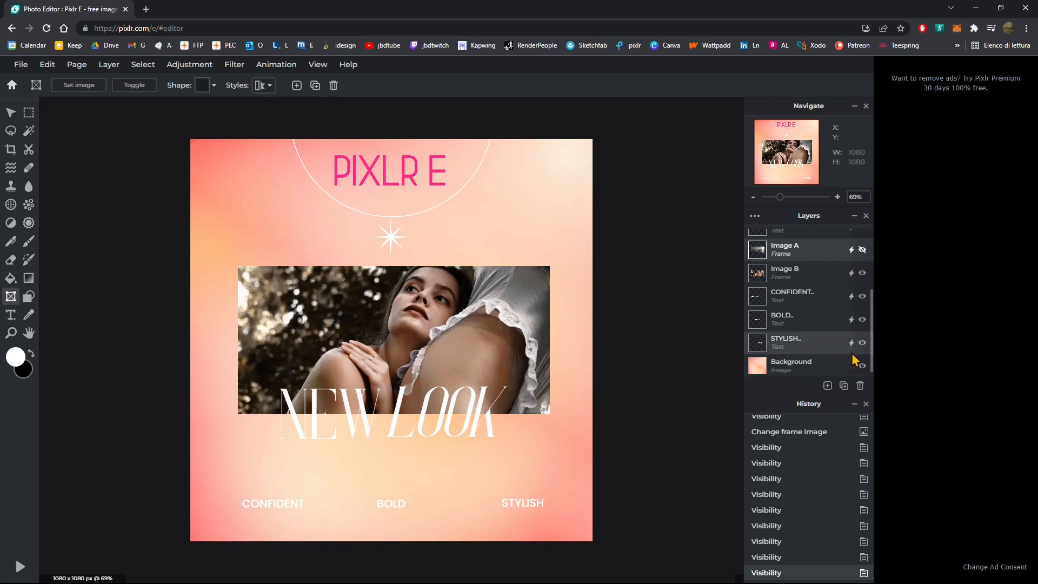
scroll(821, 324, "up", 4)
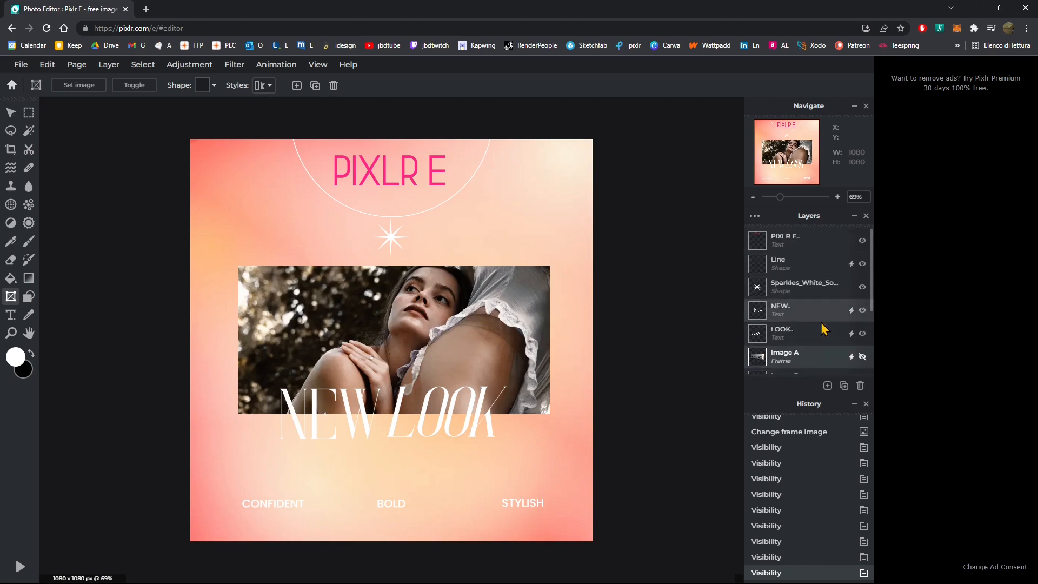